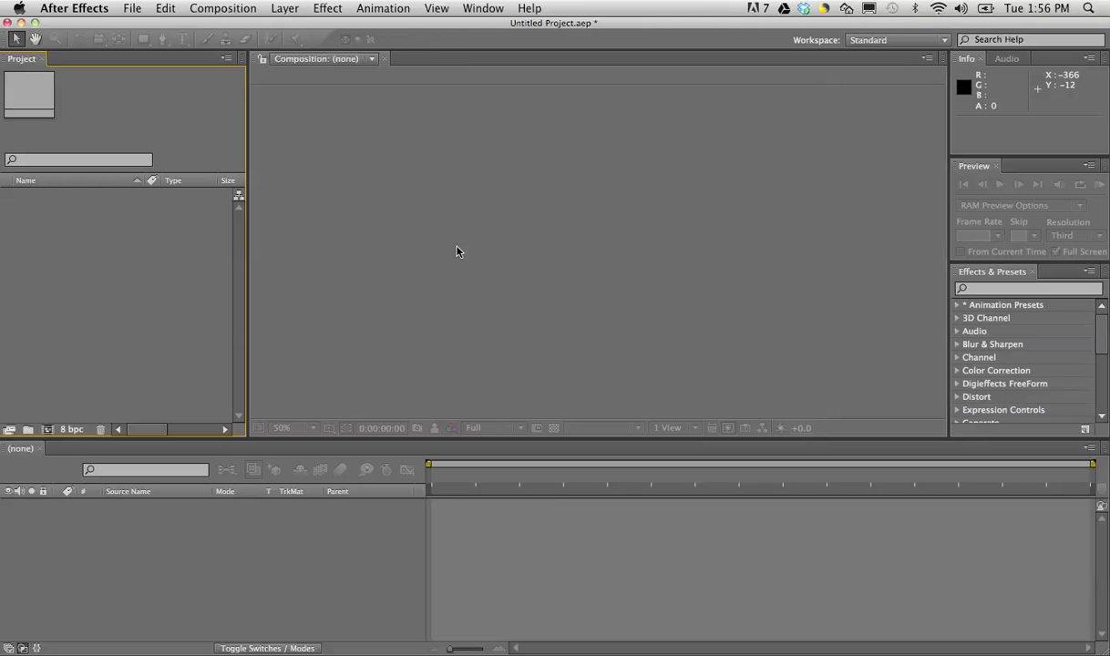
Show the File > Import submenu in the new, empty Untitled Project.
{"action": "left_click", "coordinate": [133, 8]}
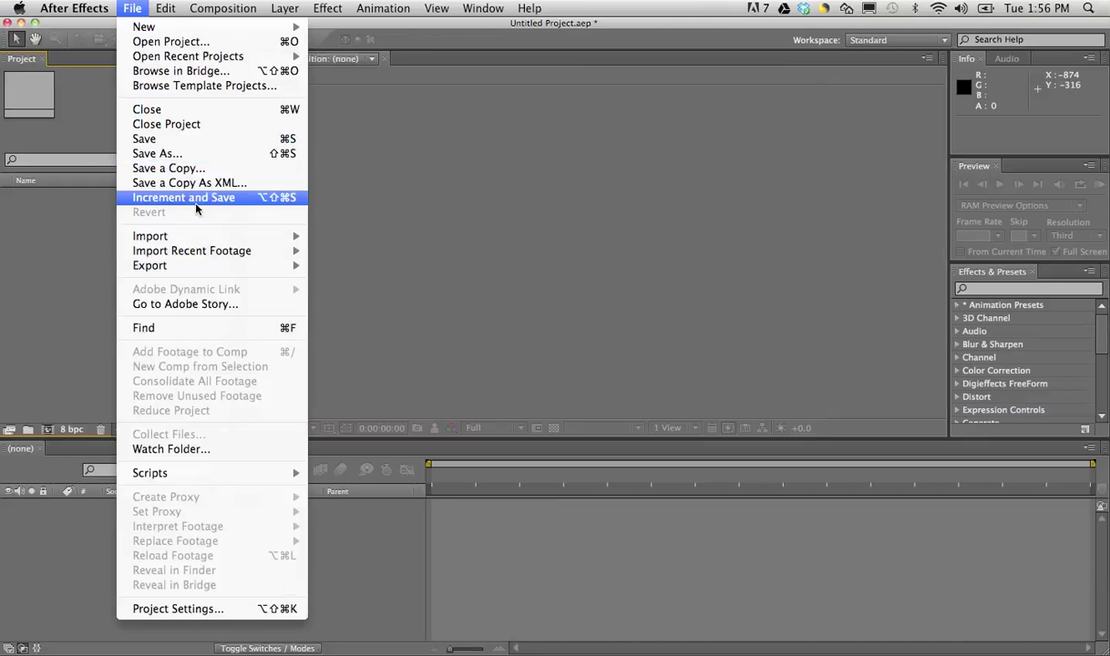
{"action": "mouse_move", "coordinate": [189, 238]}
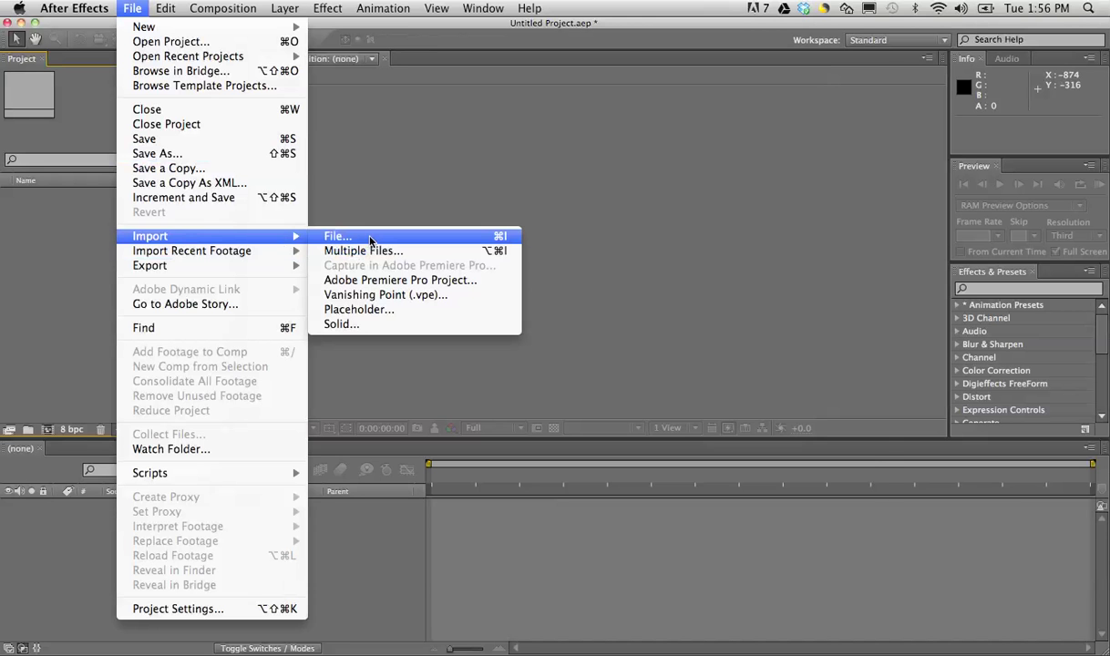
Import the assets folder with its 10 artwork and PNG items through Import File.
{"action": "left_click", "coordinate": [369, 240]}
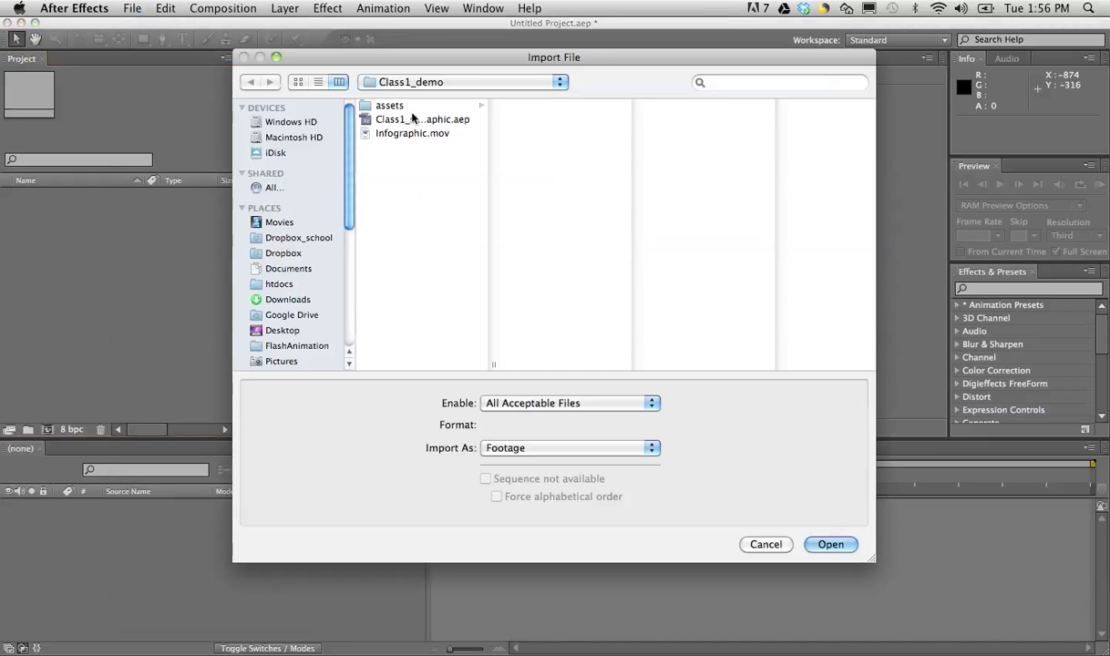
{"action": "left_click", "coordinate": [398, 104]}
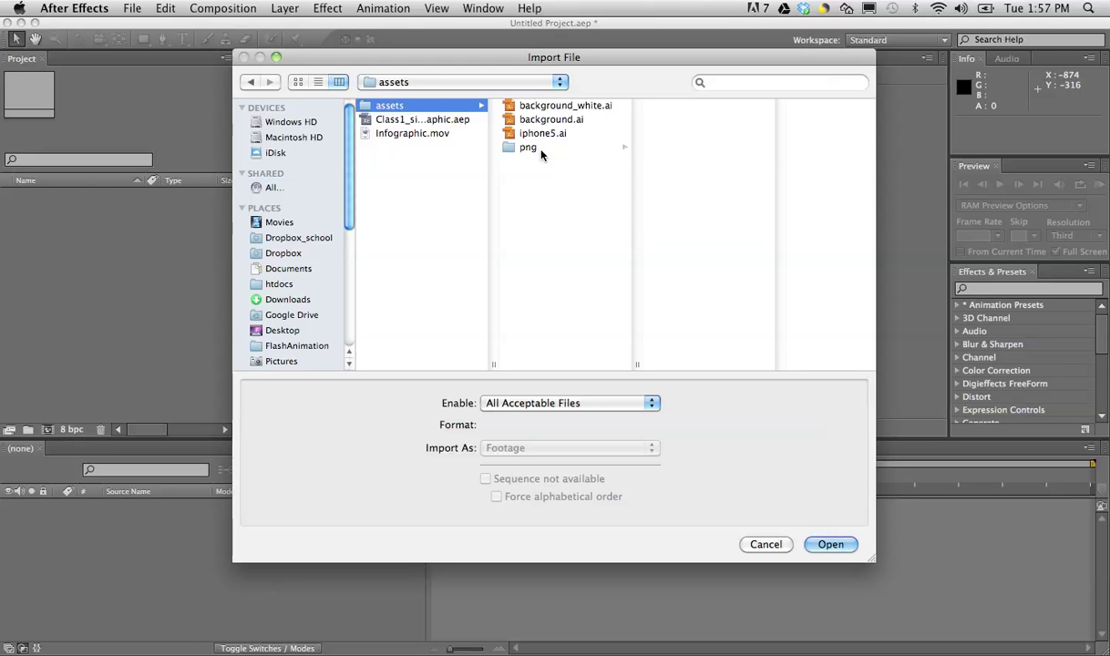
{"action": "left_click", "coordinate": [831, 544]}
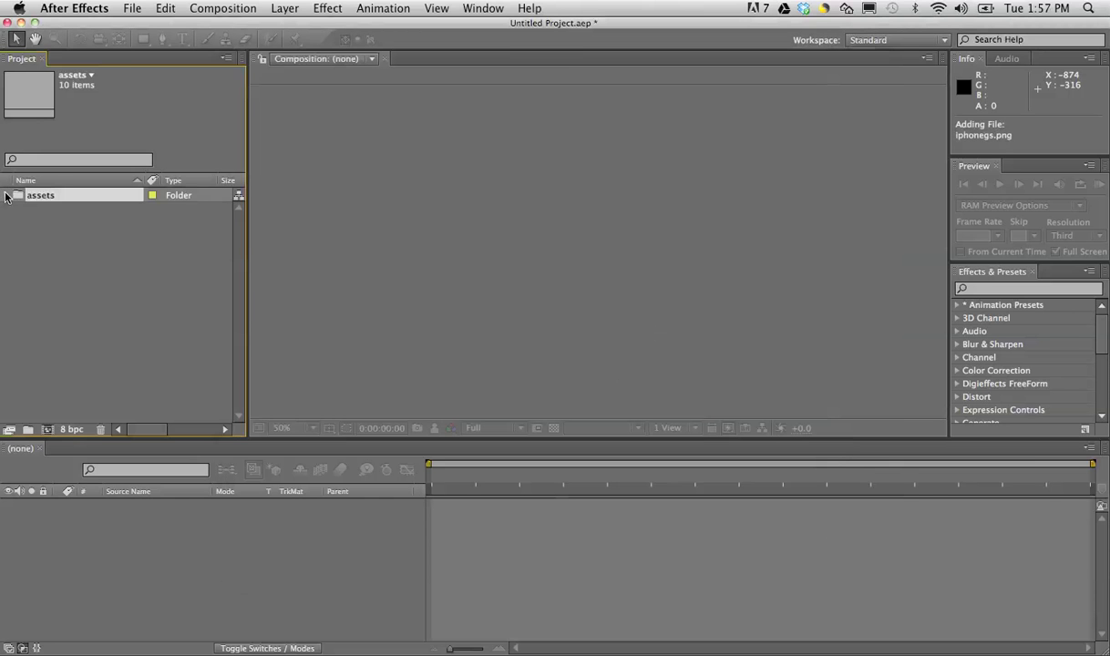
{"action": "left_click", "coordinate": [7, 195]}
{"action": "left_click", "coordinate": [54, 213]}
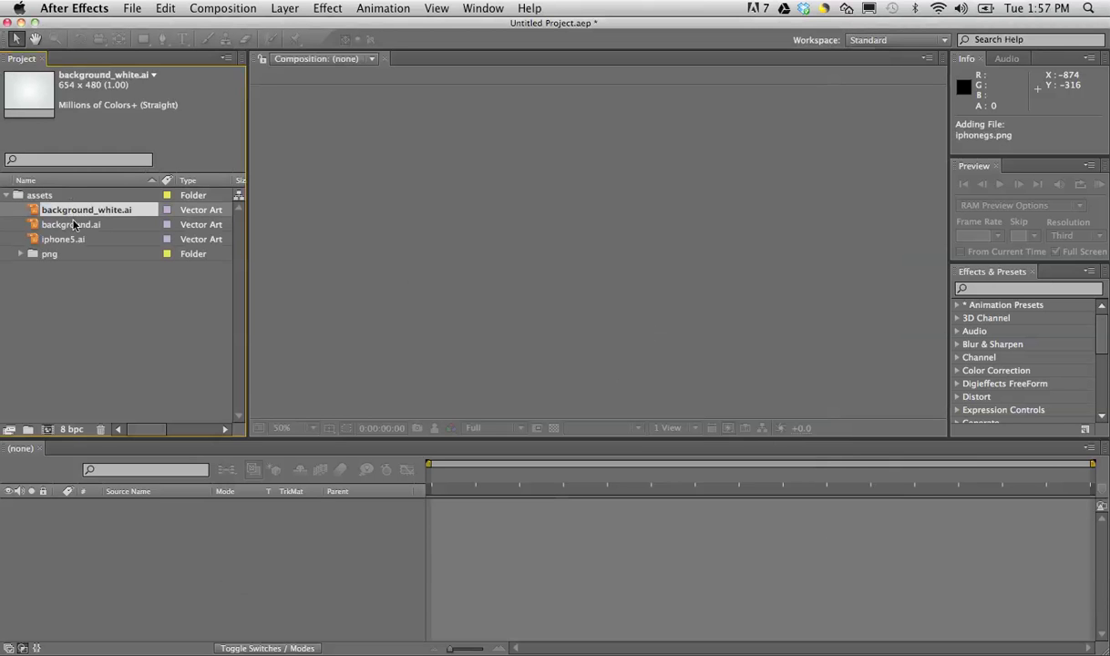
{"action": "key", "text": "Down"}
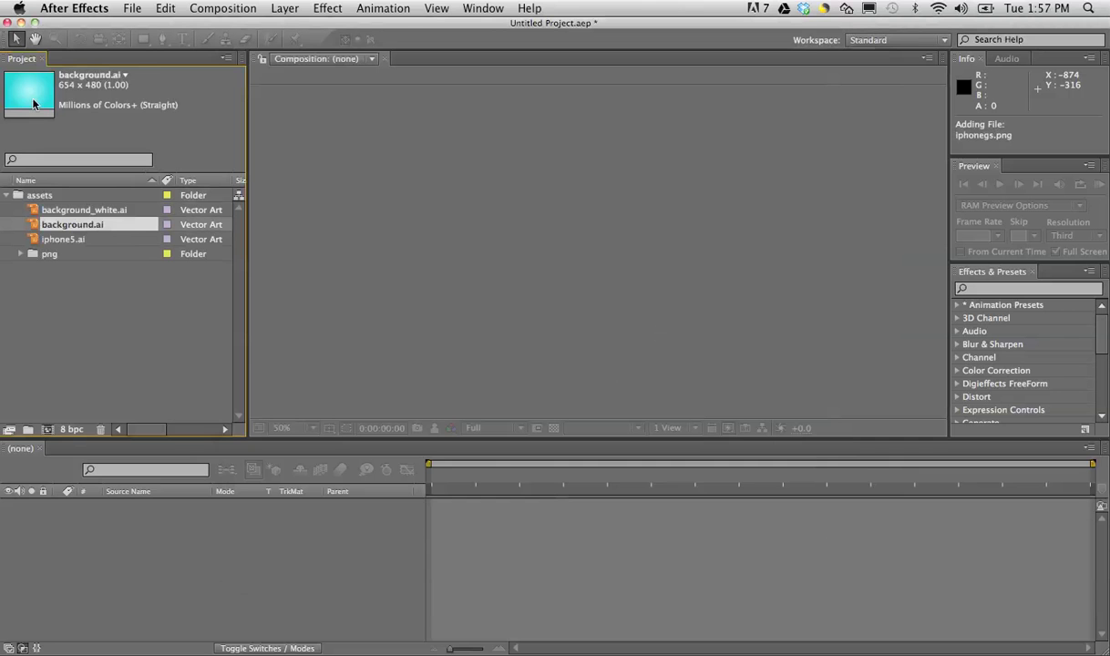
{"action": "left_click", "coordinate": [89, 238]}
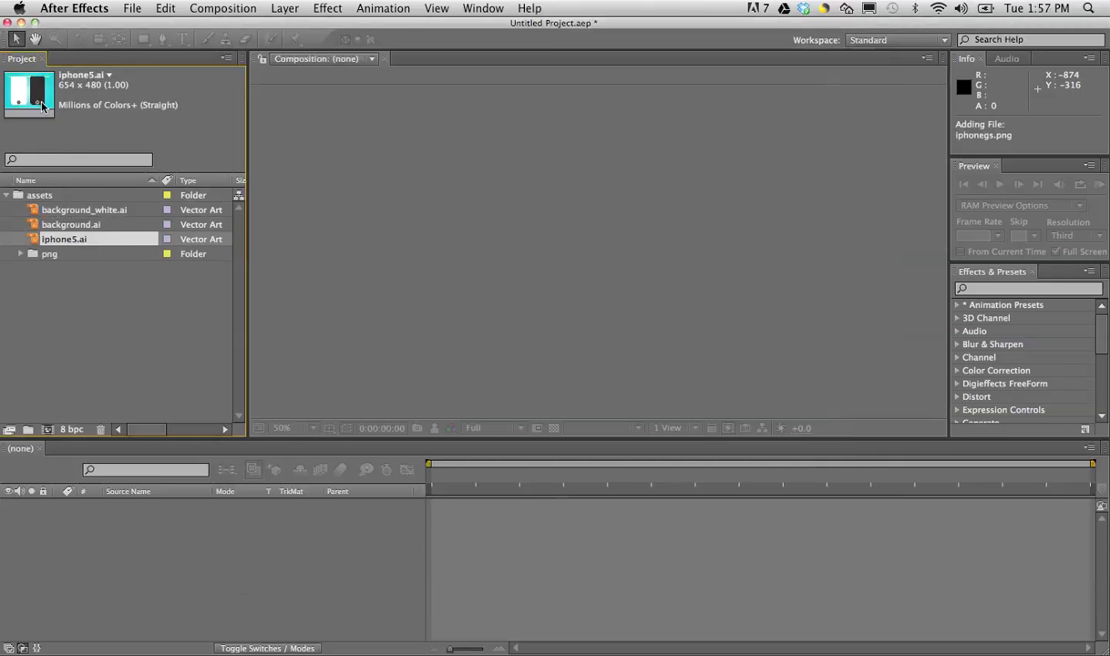
{"action": "left_click", "coordinate": [67, 256]}
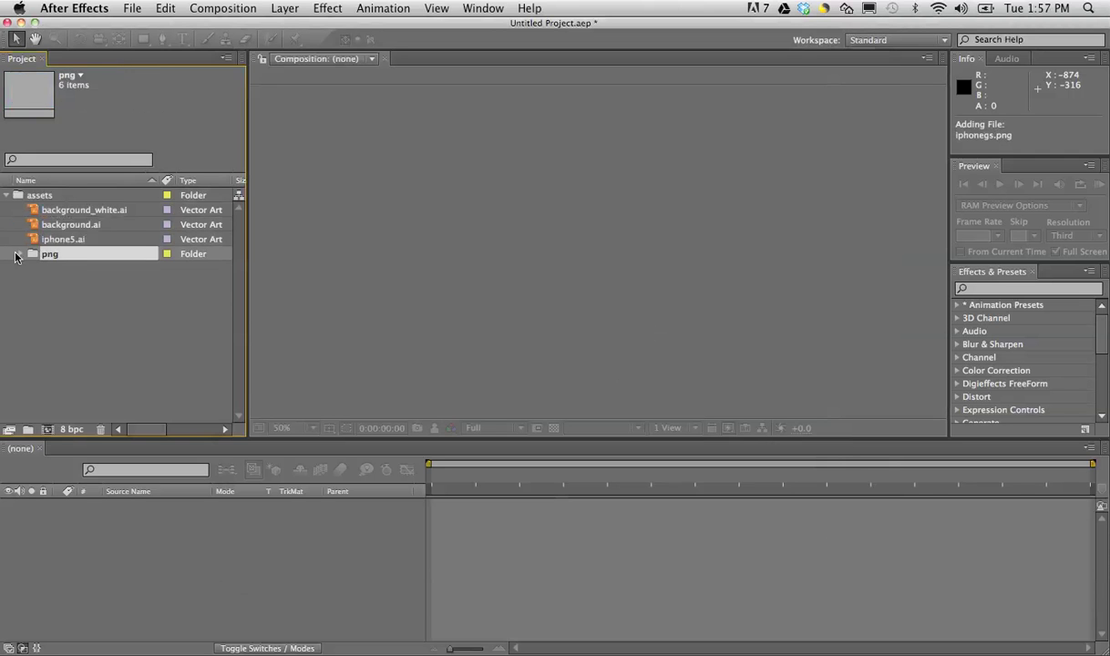
{"action": "left_click", "coordinate": [20, 253]}
{"action": "left_click", "coordinate": [77, 282]}
{"action": "left_click", "coordinate": [77, 268]}
{"action": "left_click", "coordinate": [75, 297]}
{"action": "left_click", "coordinate": [82, 313]}
{"action": "left_click", "coordinate": [81, 322]}
{"action": "left_click", "coordinate": [83, 310]}
{"action": "key", "text": "Up"}
{"action": "key", "text": "Up"}
{"action": "key", "text": "Up"}
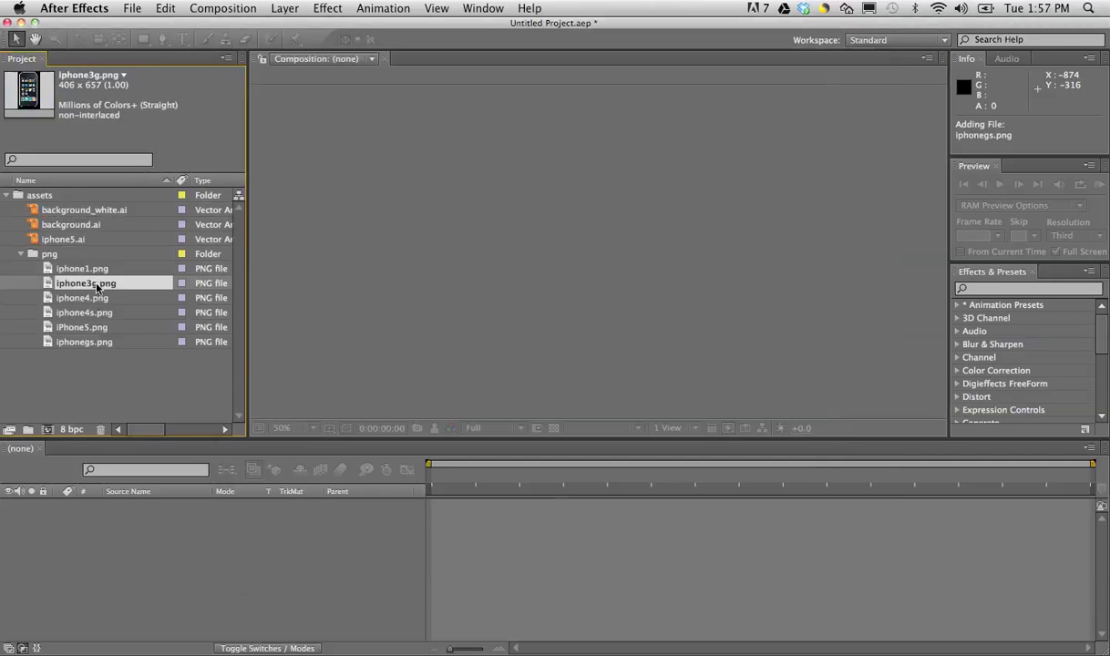
{"action": "key", "text": "Down"}
{"action": "left_click", "coordinate": [90, 312]}
{"action": "left_click", "coordinate": [94, 324]}
{"action": "key", "text": "Down"}
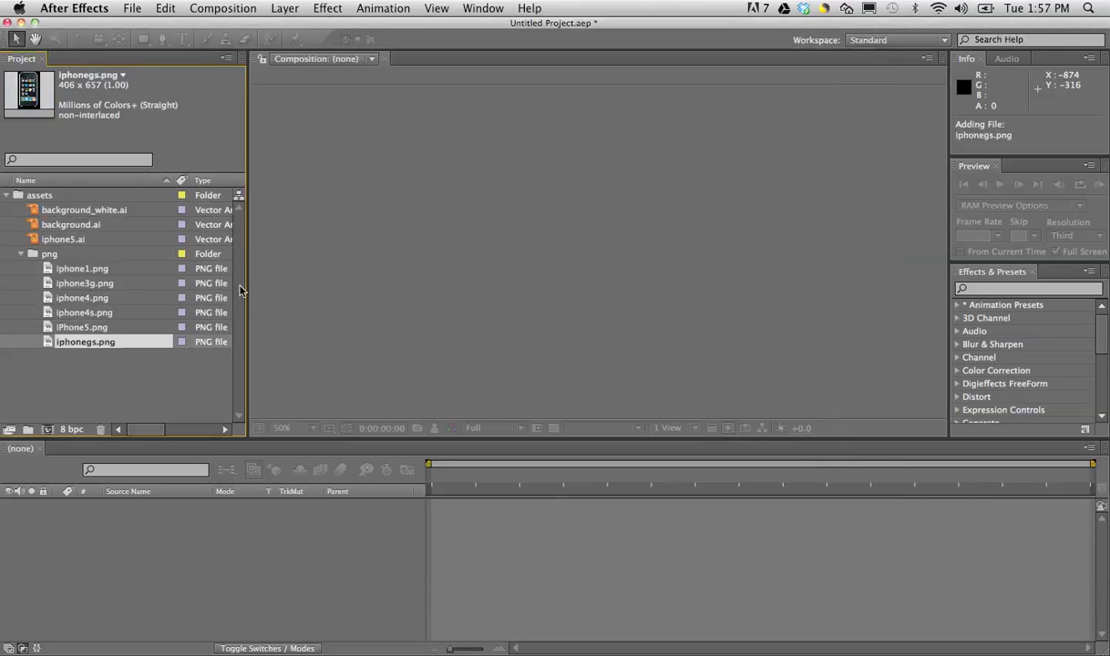
{"action": "left_click", "coordinate": [7, 195]}
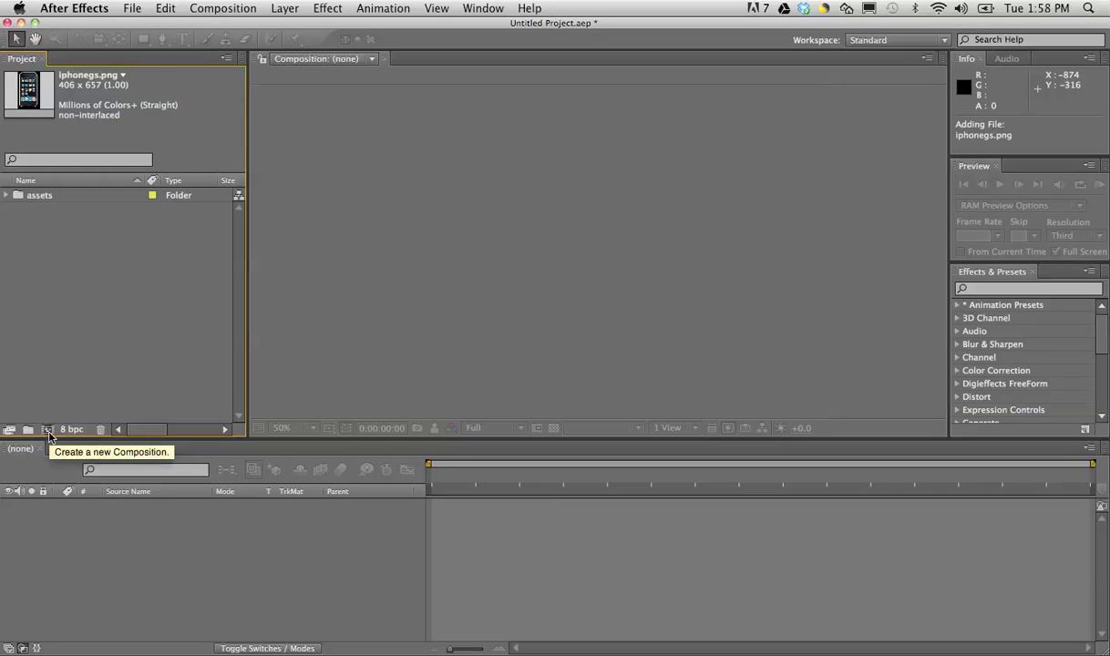
Start a new composition and name it Infographic.
{"action": "right_click", "coordinate": [45, 350]}
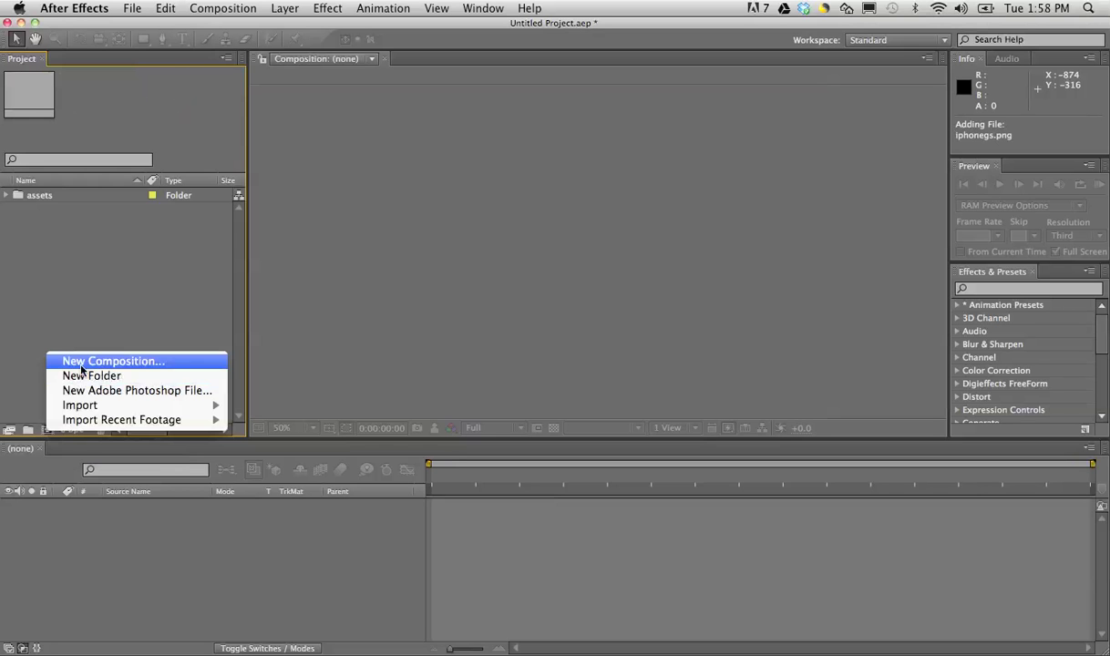
{"action": "left_click", "coordinate": [32, 330]}
{"action": "left_click", "coordinate": [49, 429]}
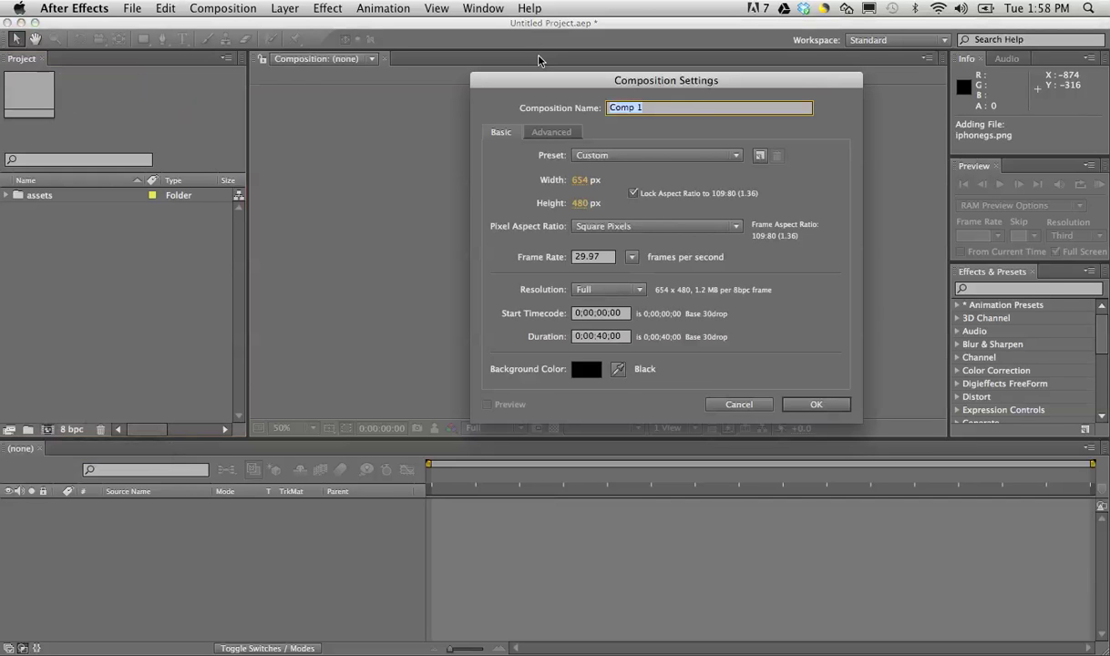
{"action": "type", "text": "Infographic"}
Apply the NTSC DV preset, keeping the 720×480 frame size.
{"action": "left_click", "coordinate": [593, 154]}
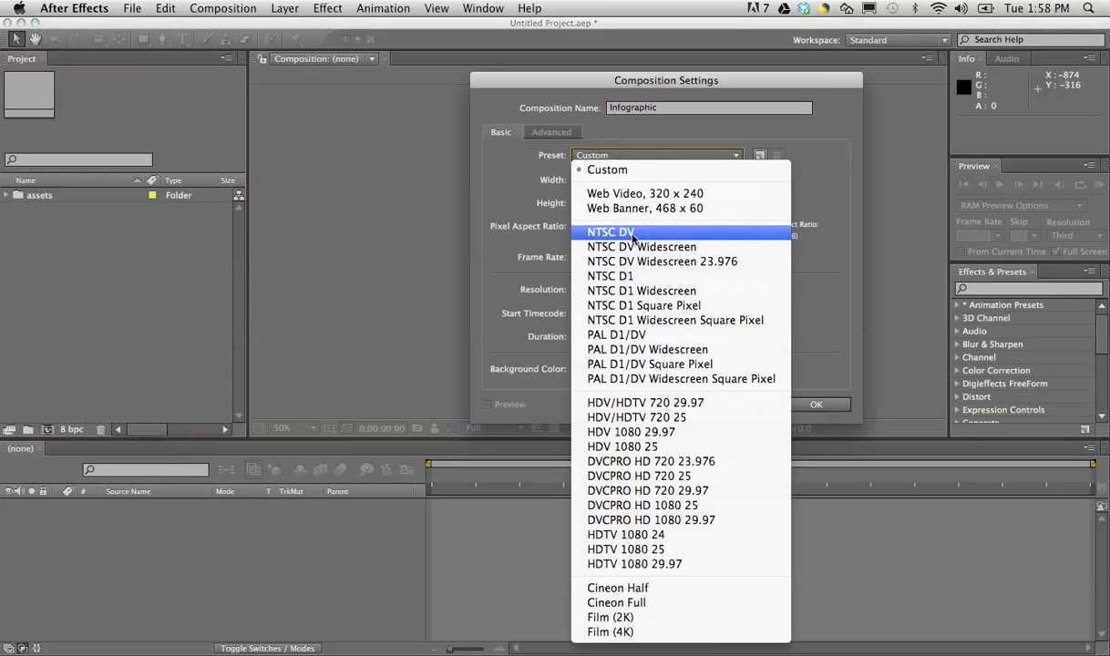
{"action": "left_click", "coordinate": [603, 230]}
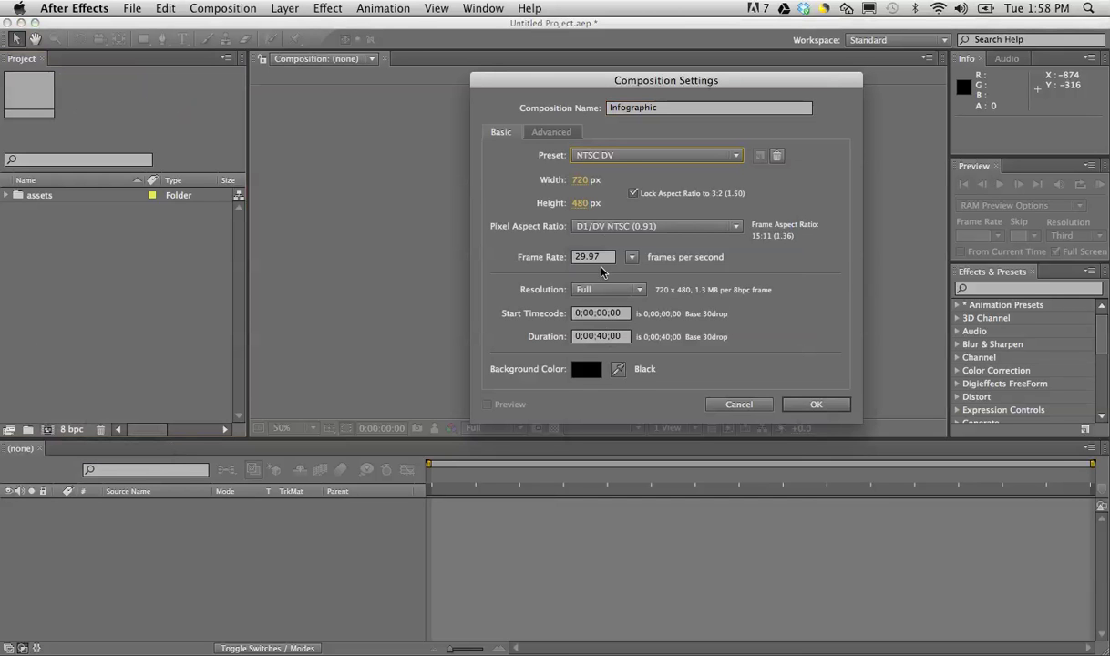
{"action": "left_click", "coordinate": [603, 156]}
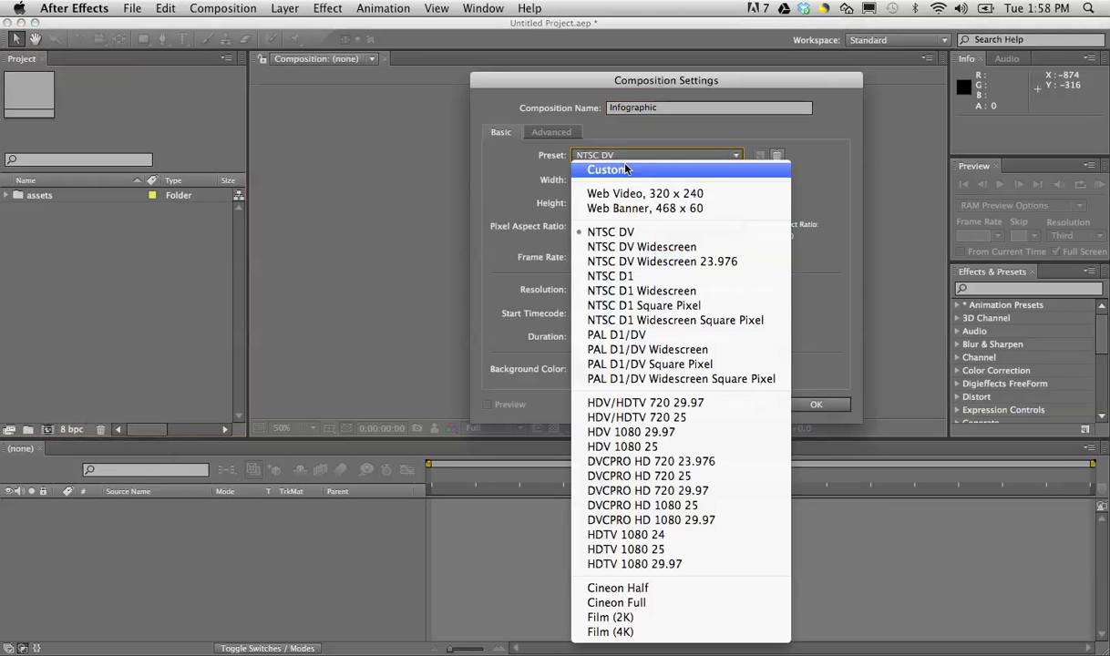
{"action": "left_click", "coordinate": [611, 233]}
{"action": "left_click", "coordinate": [592, 181]}
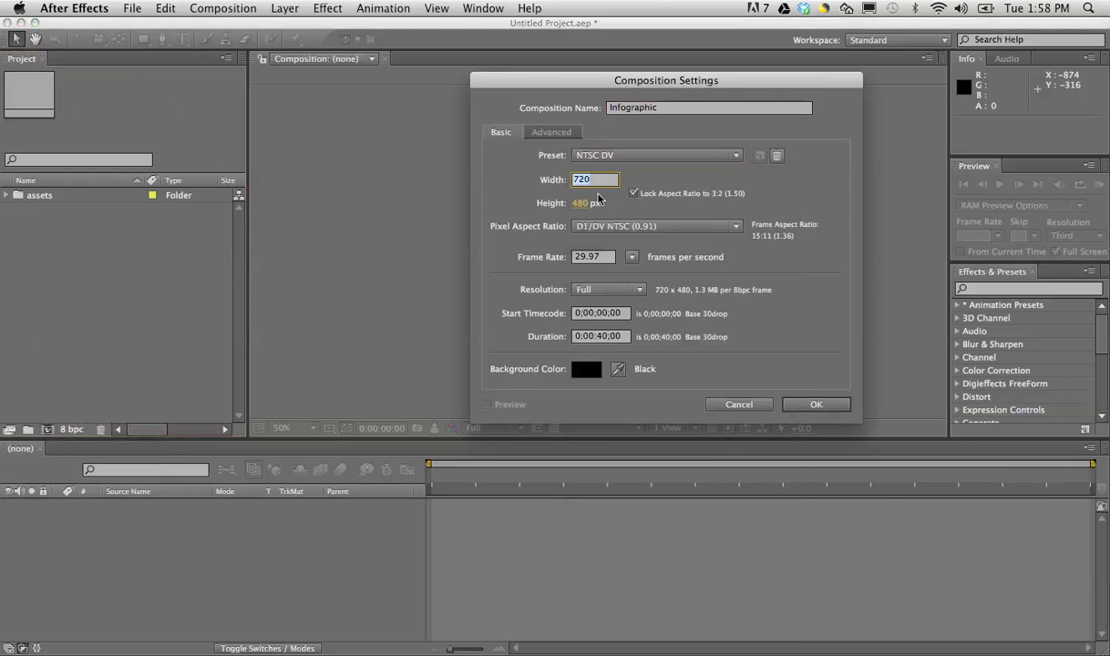
{"action": "key", "text": "Tab"}
{"action": "left_click", "coordinate": [528, 206]}
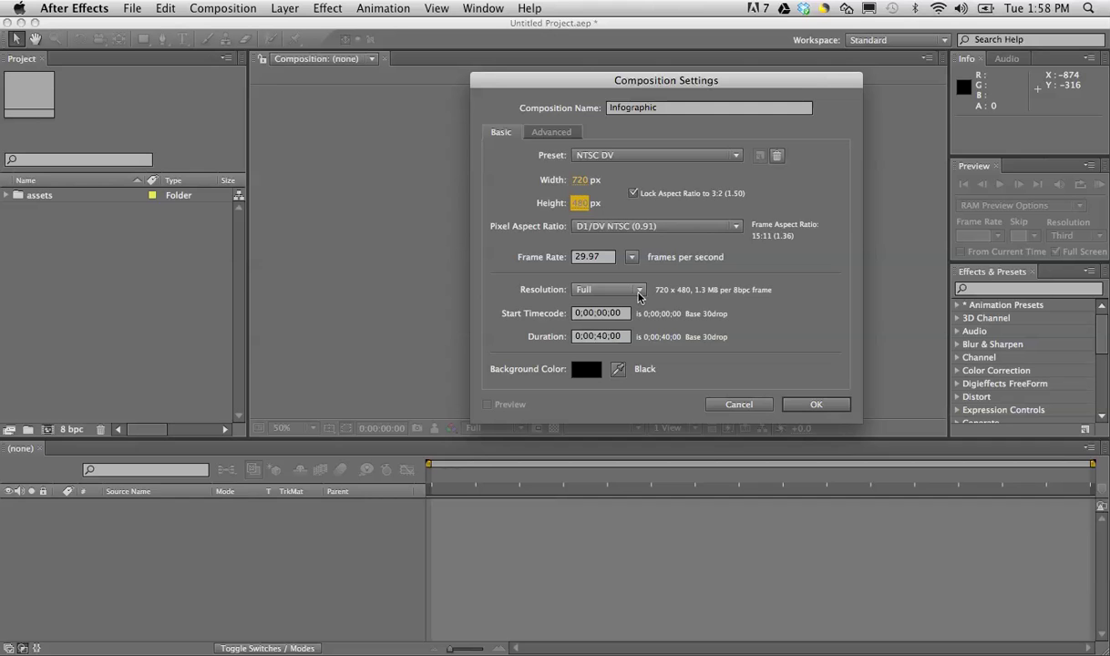
Change the composition duration from 40 to 30 seconds (0;00;30;00).
{"action": "left_click", "coordinate": [593, 313]}
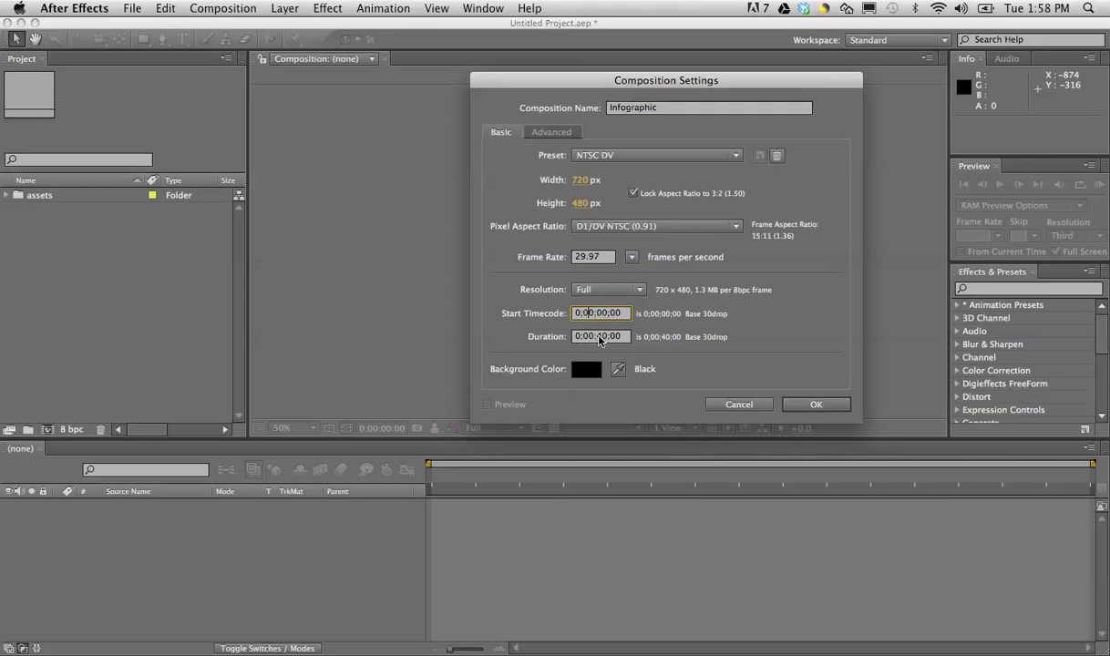
{"action": "left_click", "coordinate": [598, 338]}
{"action": "left_click_drag", "start_coordinate": [596, 337], "coordinate": [607, 337]}
{"action": "type", "text": "30"}
{"action": "left_click_drag", "start_coordinate": [578, 336], "coordinate": [613, 337]}
Keep a black background and confirm the 720×480, 30-second Infographic settings.
{"action": "left_click", "coordinate": [613, 336]}
{"action": "left_click", "coordinate": [584, 373]}
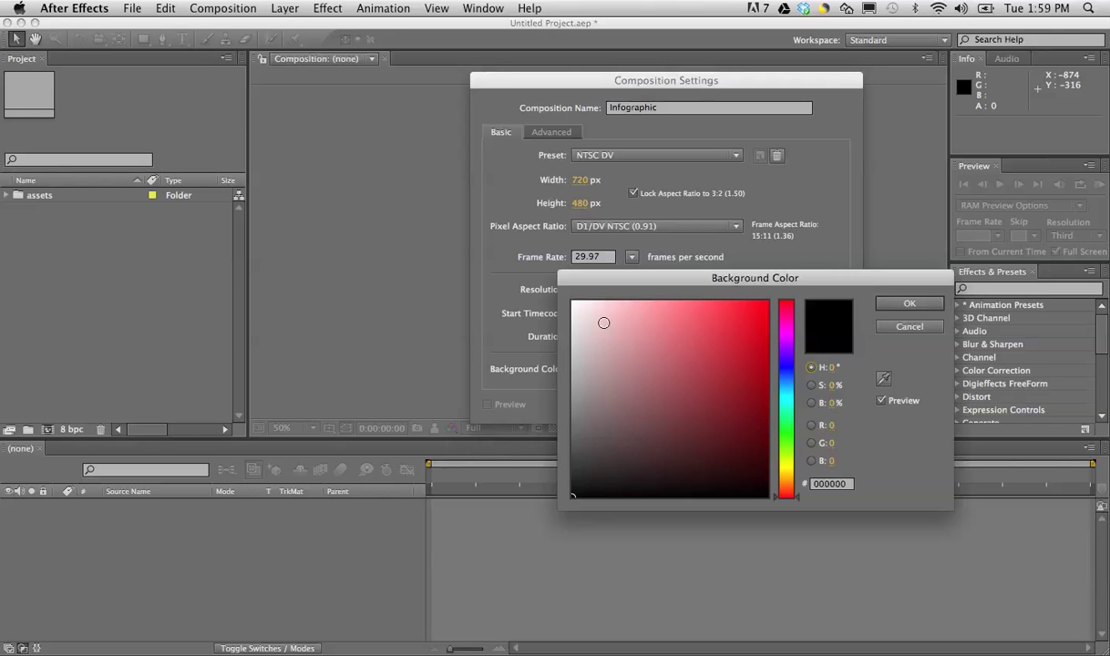
{"action": "left_click", "coordinate": [909, 328]}
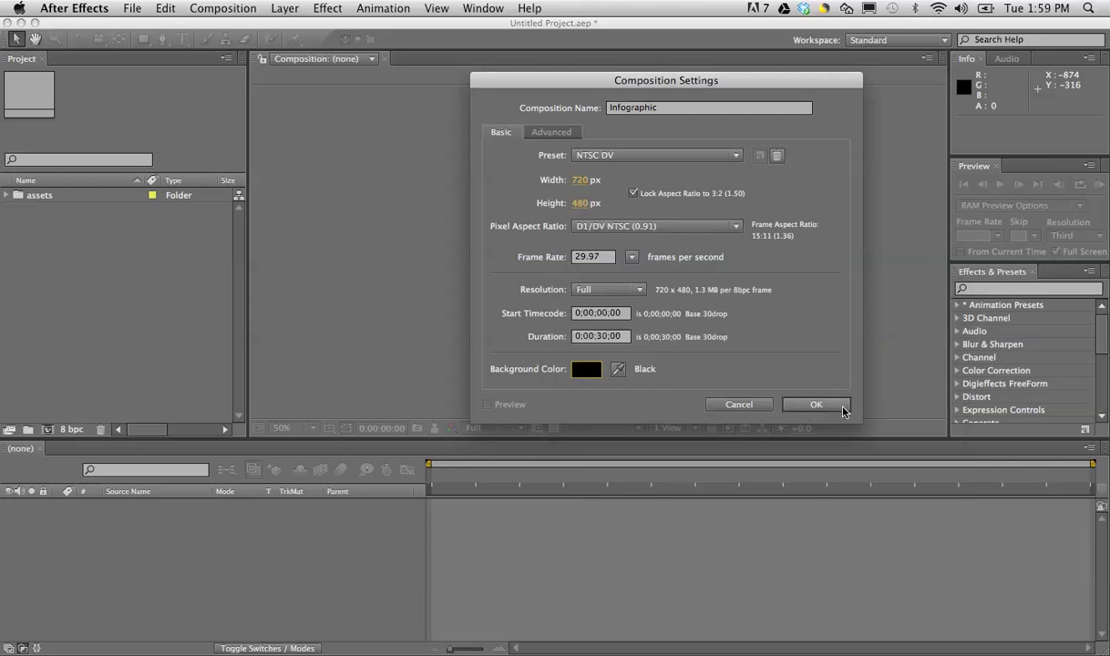
{"action": "left_click", "coordinate": [816, 407]}
{"action": "left_click", "coordinate": [816, 406]}
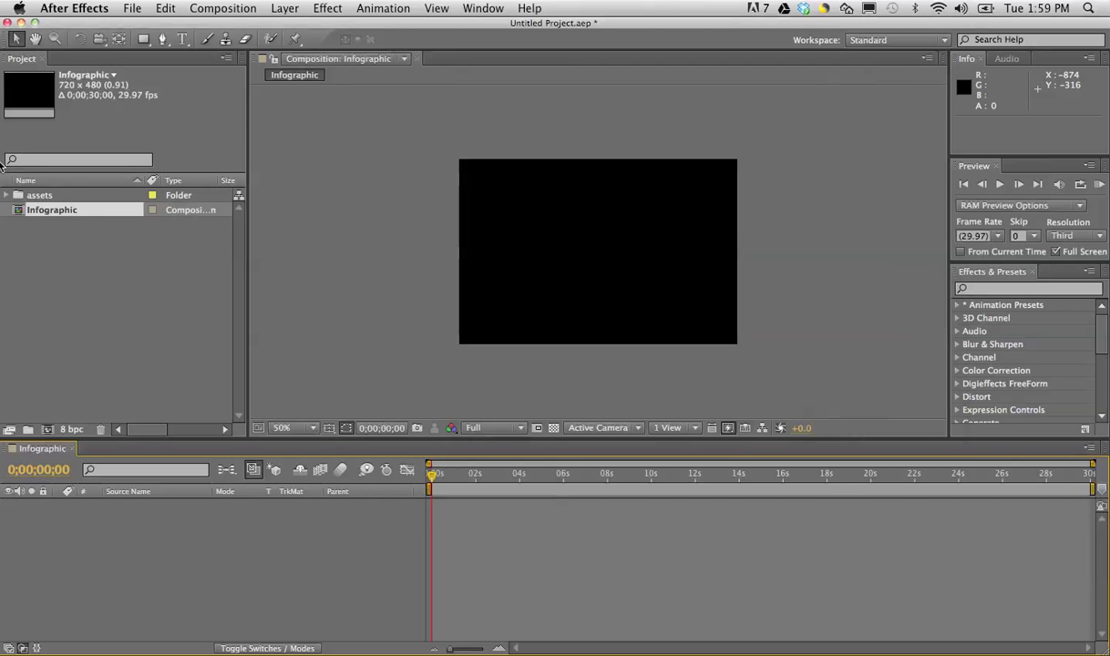
{"action": "left_click", "coordinate": [44, 196]}
{"action": "left_click", "coordinate": [8, 195]}
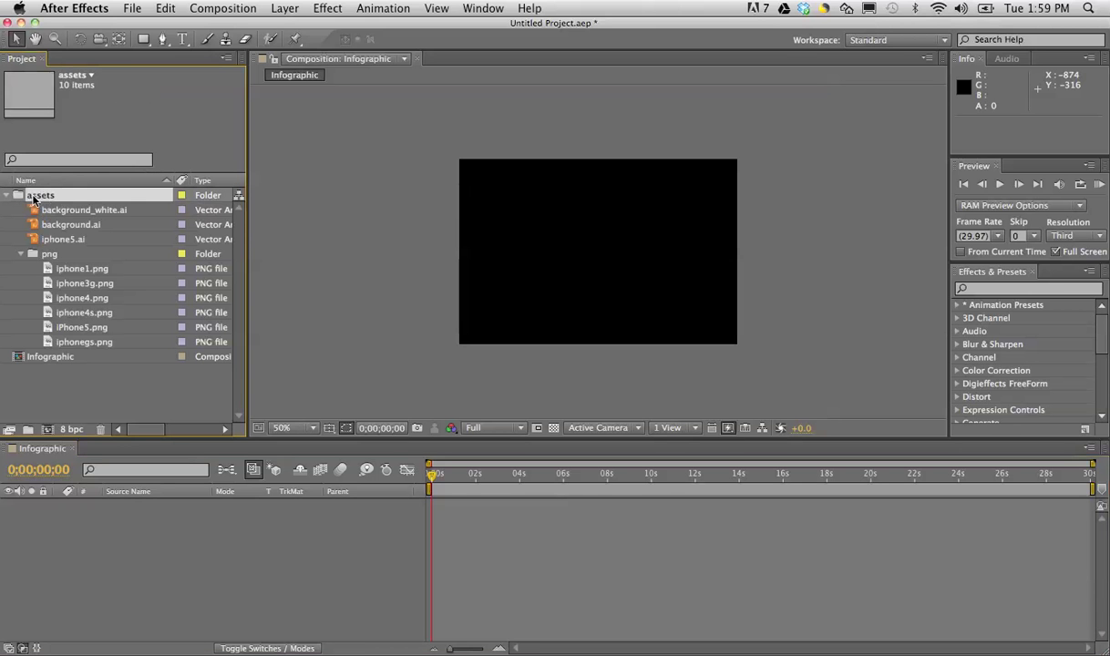
{"action": "left_click", "coordinate": [58, 208]}
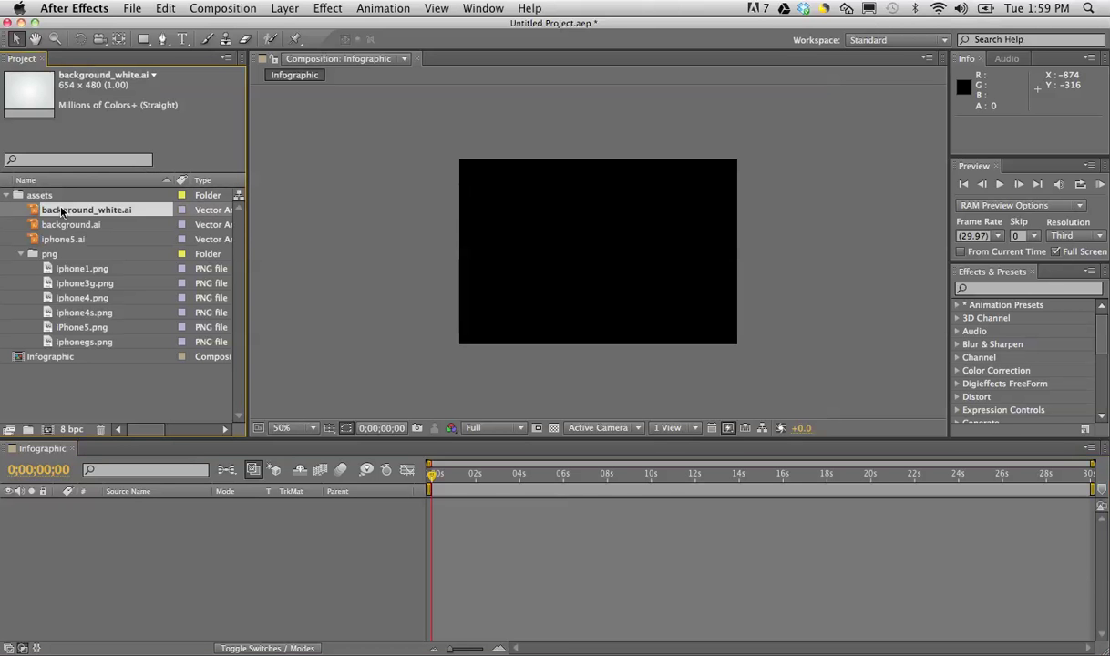
{"action": "left_click", "coordinate": [8, 195]}
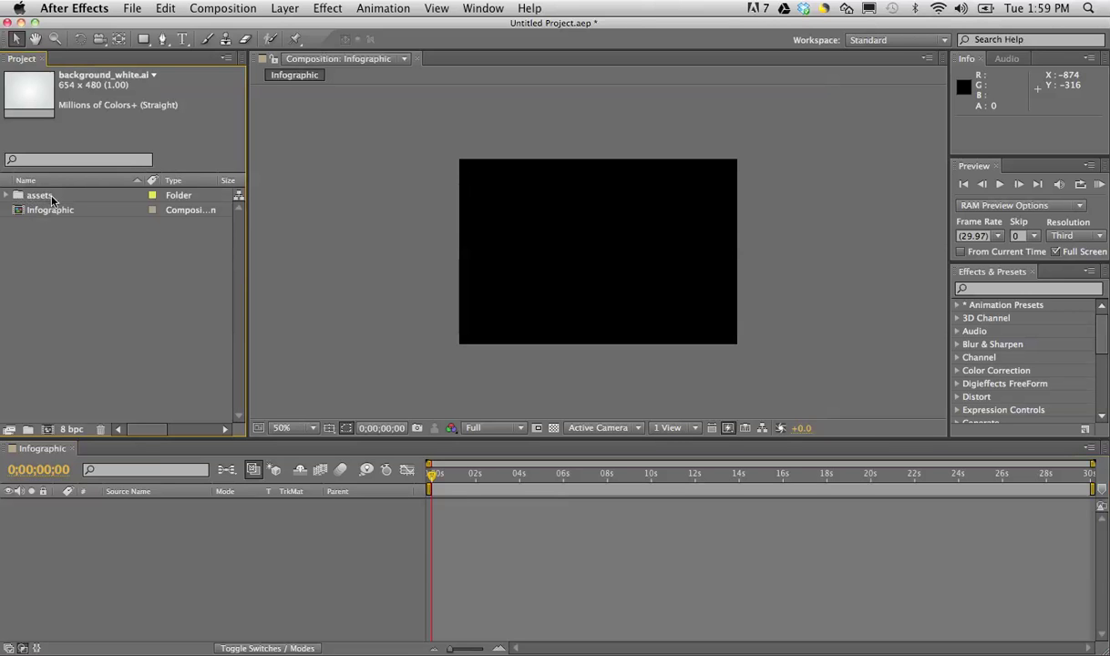
{"action": "left_click", "coordinate": [7, 195]}
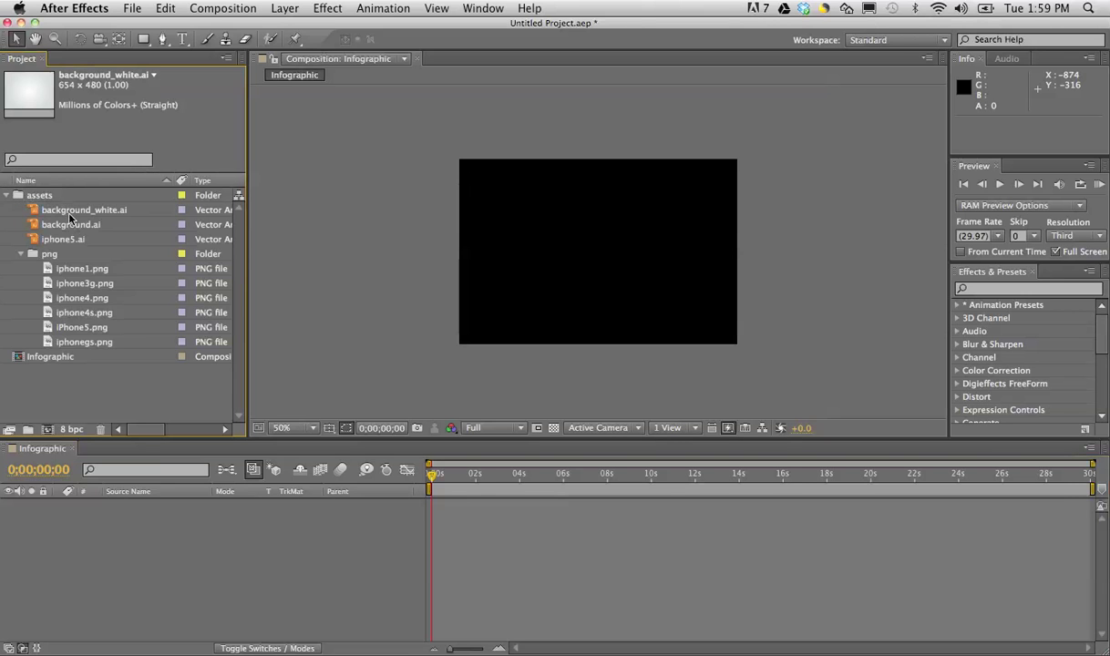
{"action": "left_click_drag", "start_coordinate": [69, 212], "coordinate": [32, 195]}
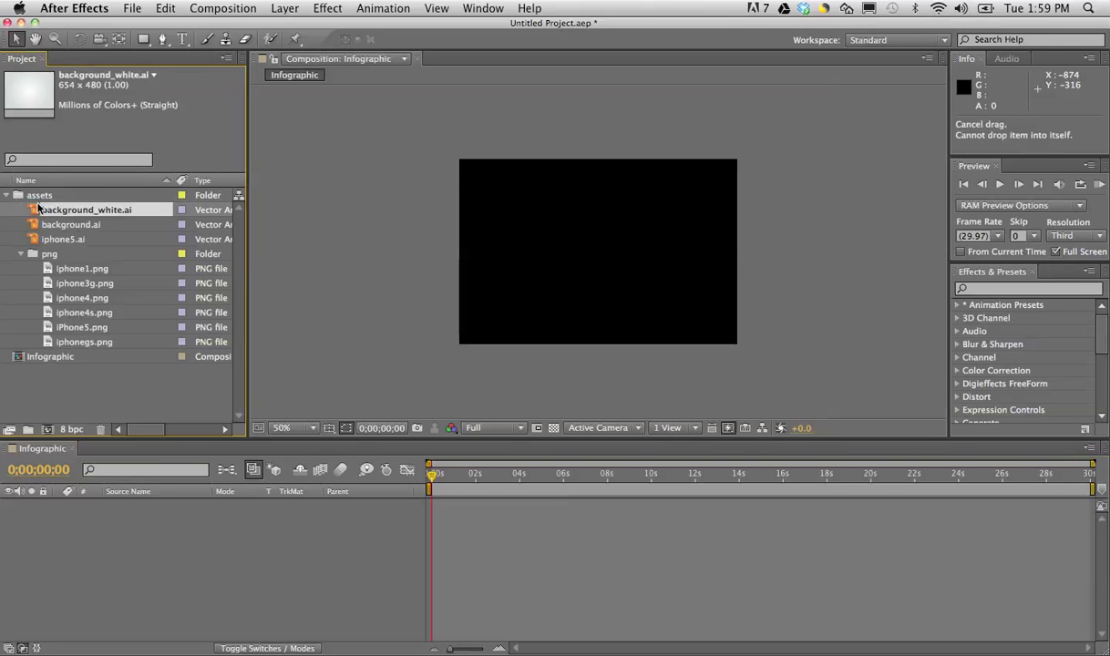
{"action": "left_click", "coordinate": [7, 194]}
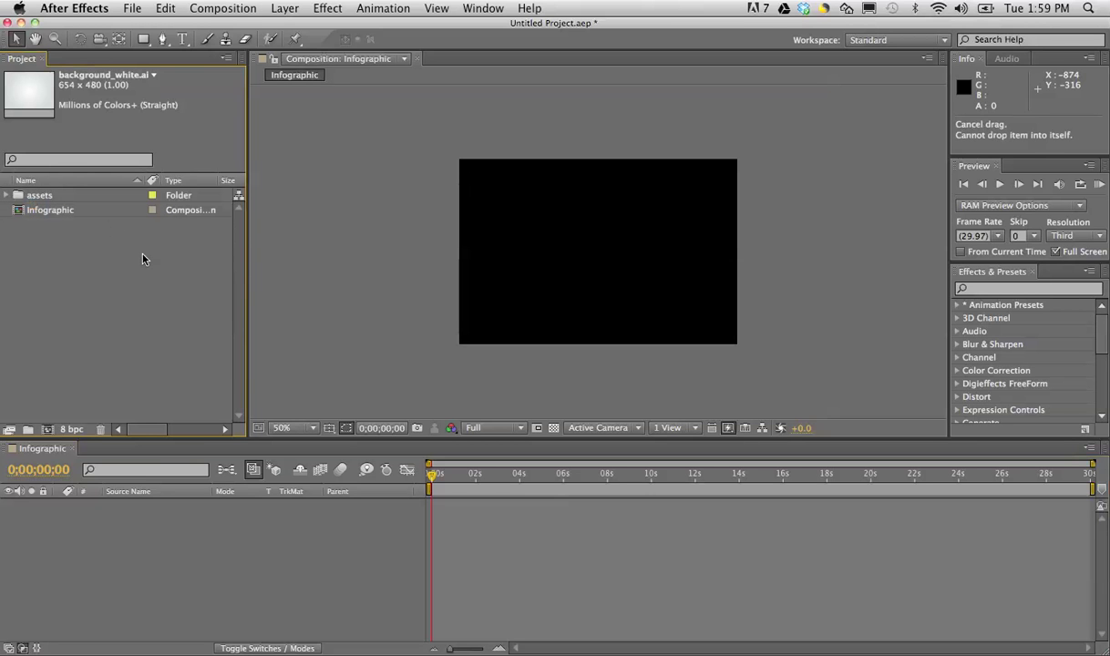
{"action": "left_click", "coordinate": [110, 276]}
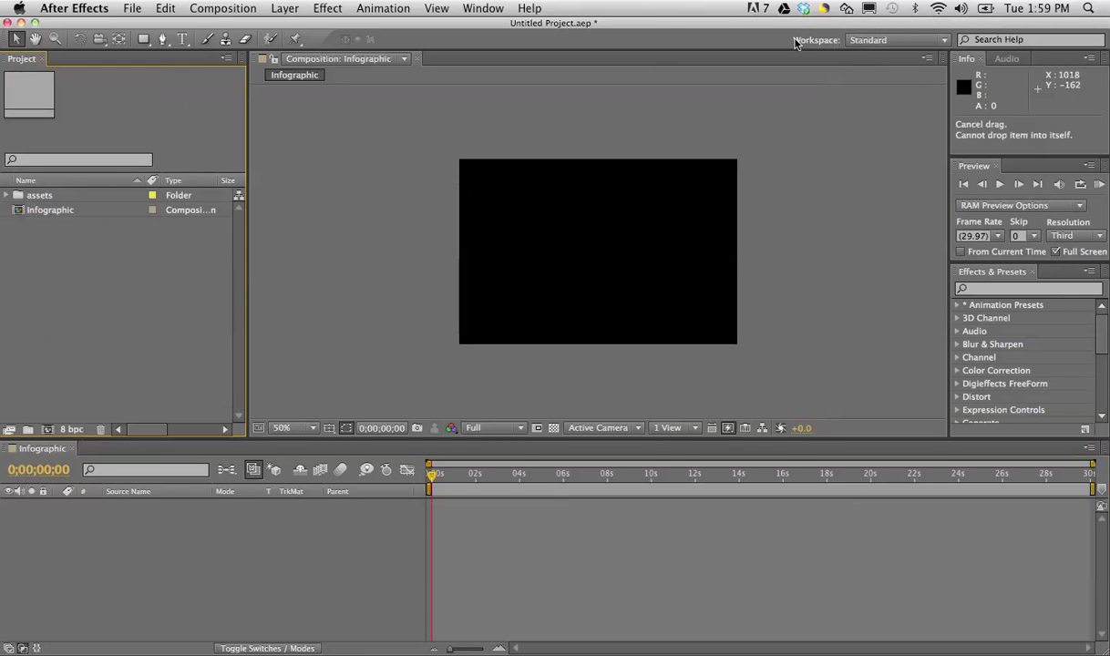
{"action": "left_click", "coordinate": [882, 42]}
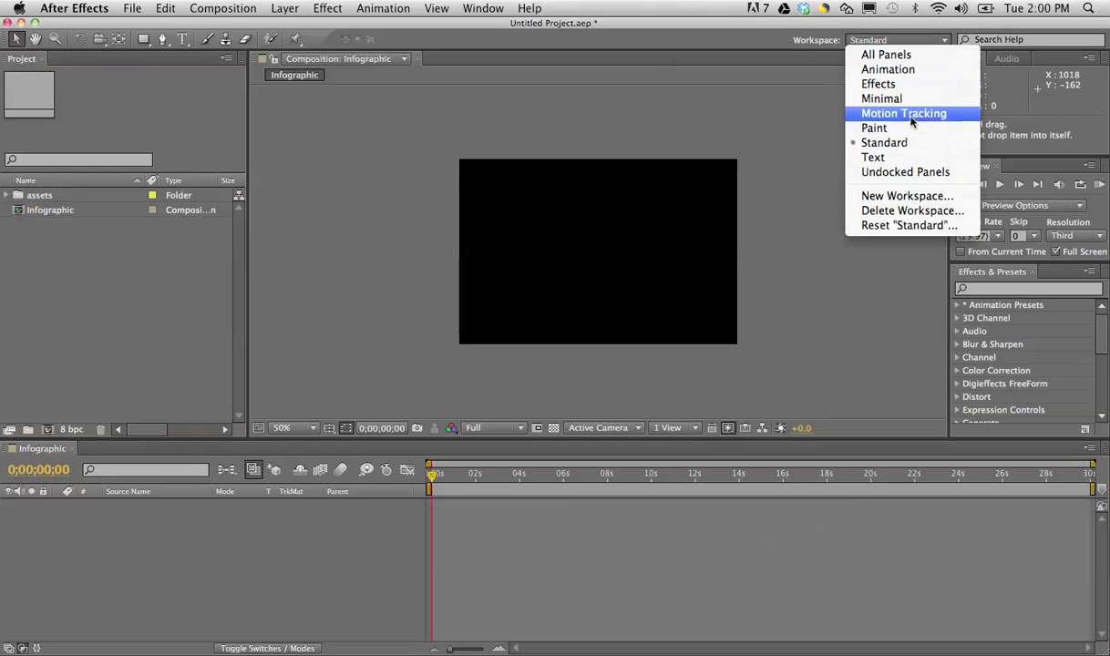
{"action": "left_click", "coordinate": [893, 86]}
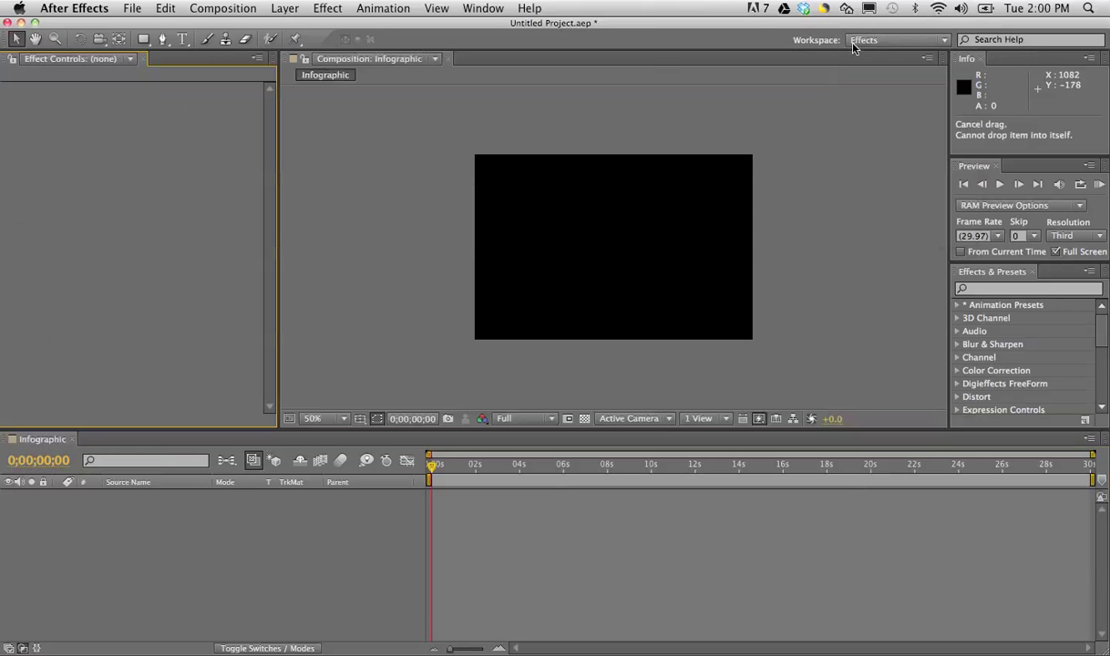
{"action": "left_click", "coordinate": [861, 40]}
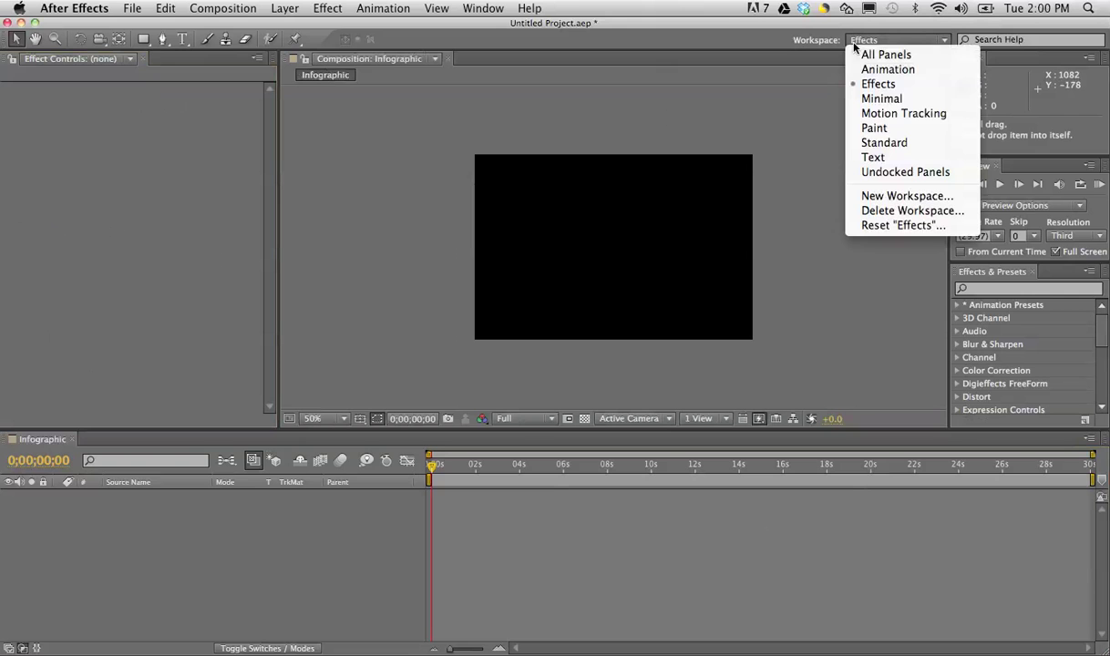
{"action": "left_click", "coordinate": [899, 129]}
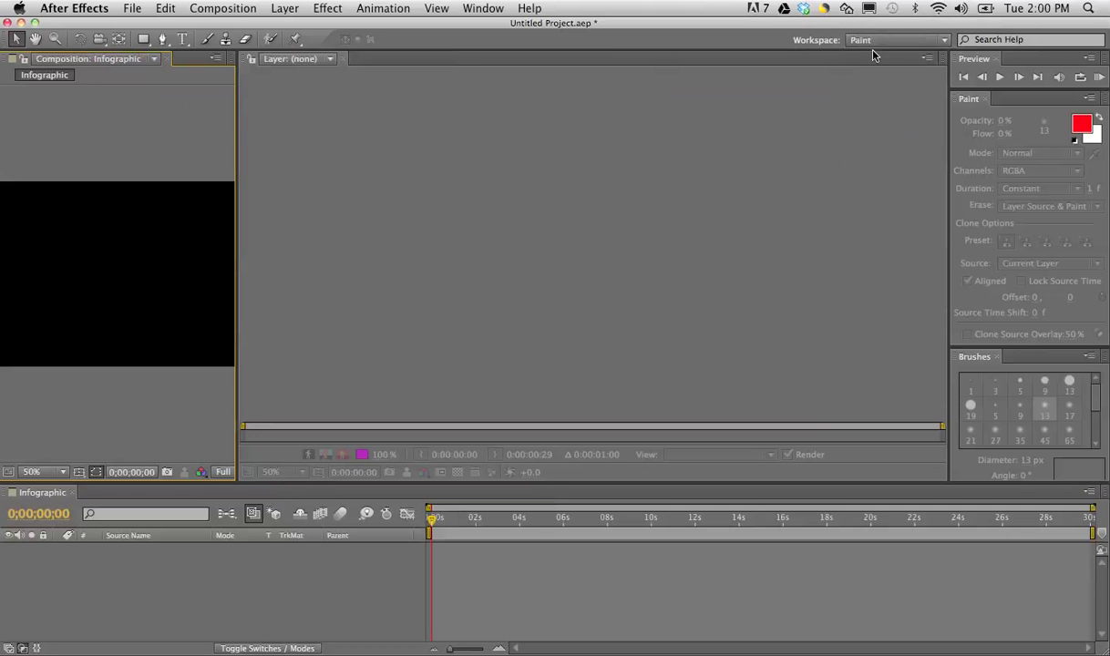
{"action": "left_click", "coordinate": [876, 43]}
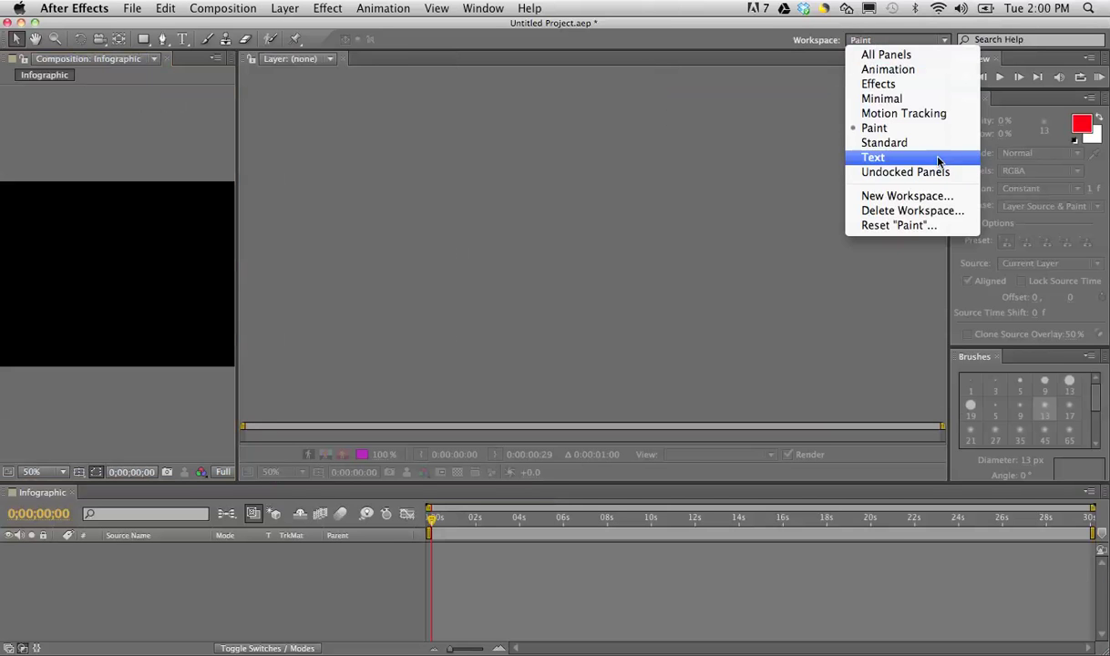
{"action": "left_click", "coordinate": [934, 157]}
{"action": "left_click", "coordinate": [902, 40]}
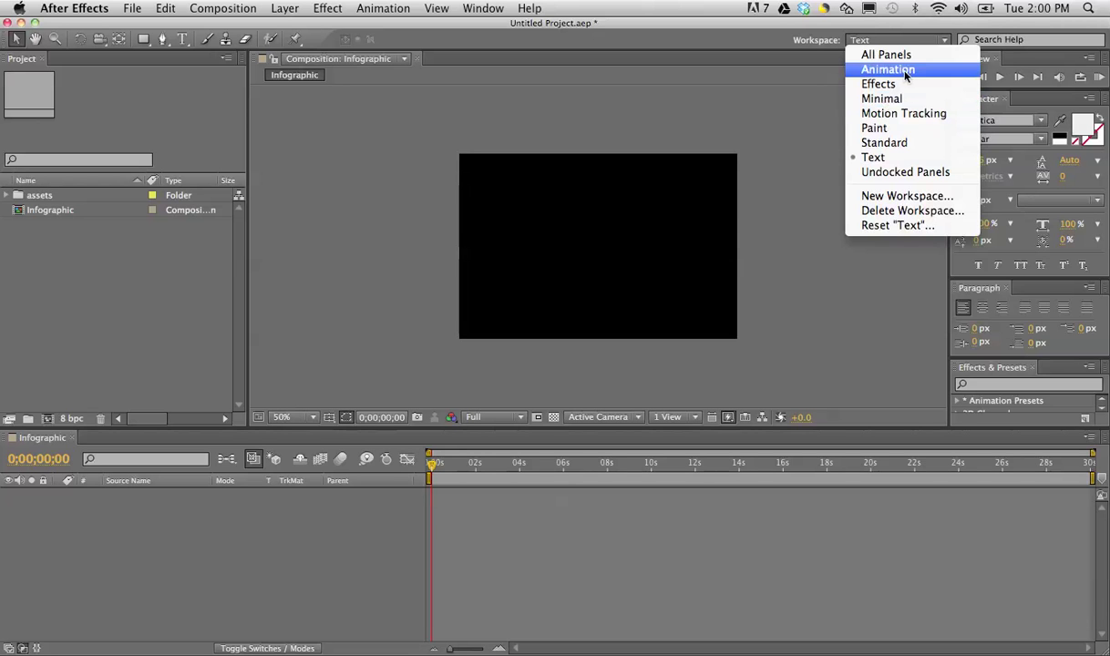
{"action": "left_click", "coordinate": [917, 146]}
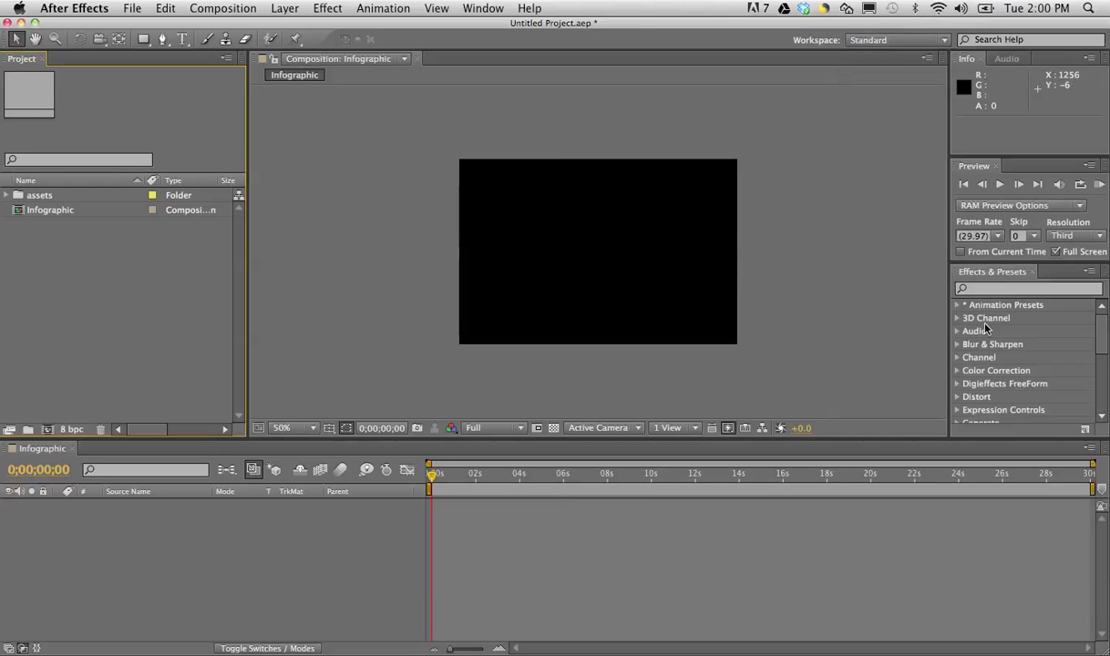
{"action": "left_click", "coordinate": [893, 42]}
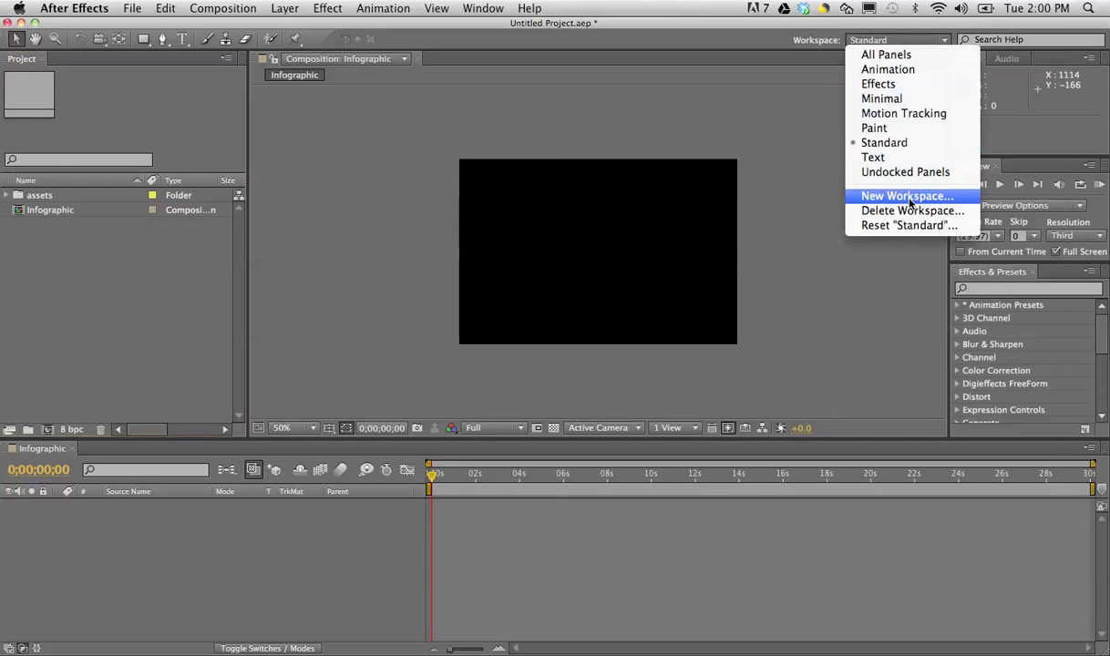
{"action": "left_click", "coordinate": [817, 172]}
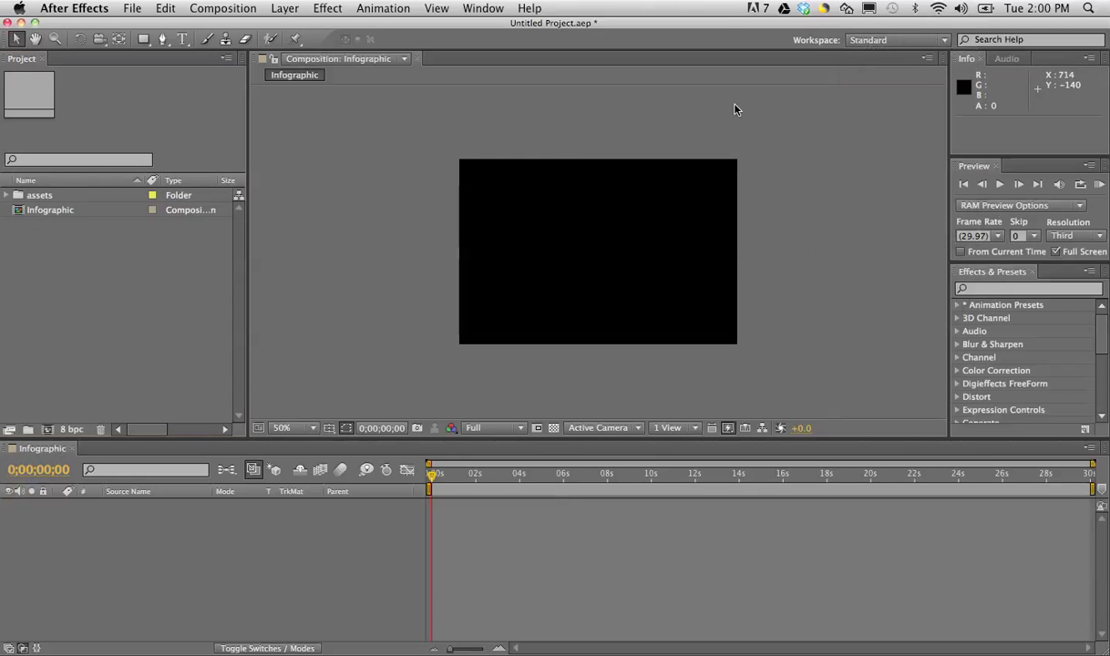
Drag iphone1.png from the assets folder into the Infographic timeline as layer 1.
{"action": "left_click", "coordinate": [6, 196]}
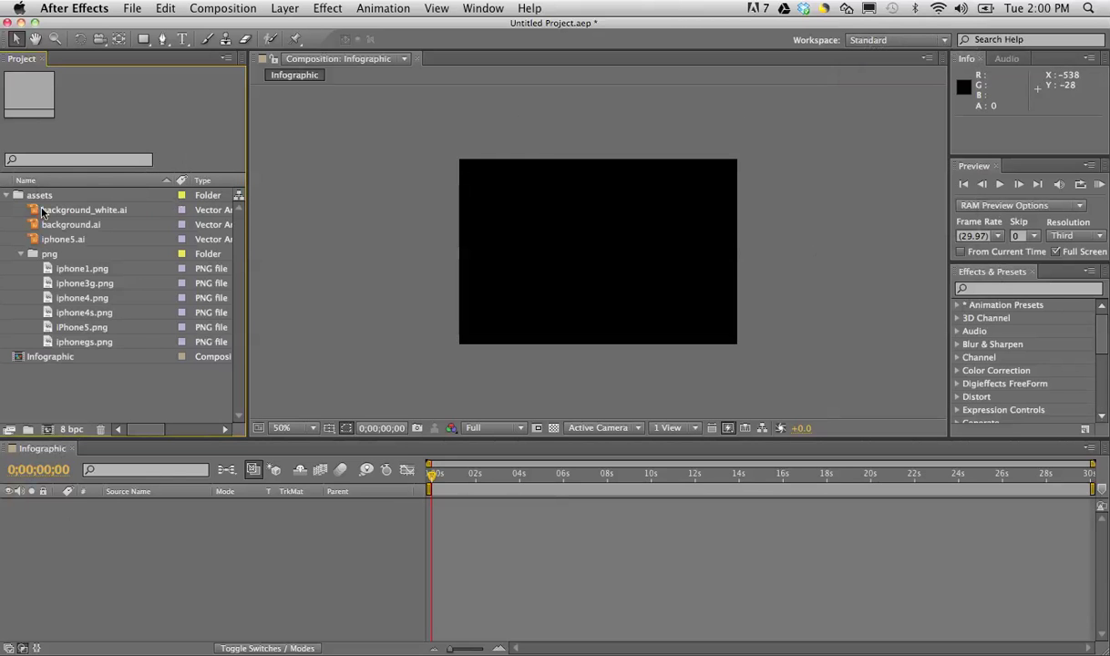
{"action": "left_click", "coordinate": [83, 269]}
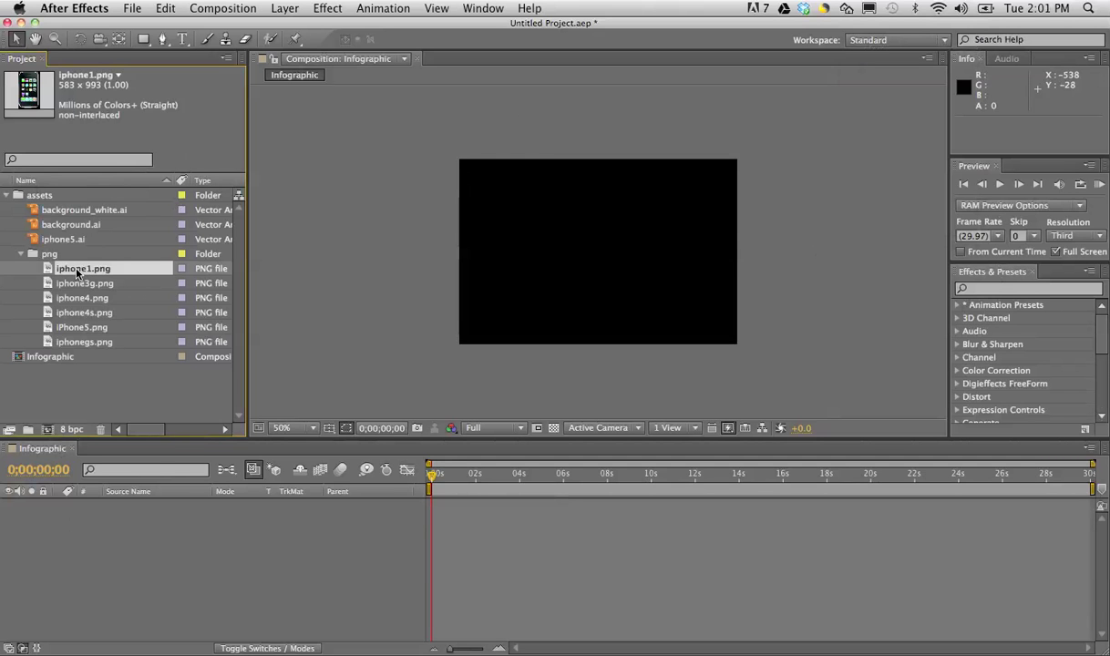
{"action": "left_click_drag", "start_coordinate": [80, 267], "coordinate": [118, 515]}
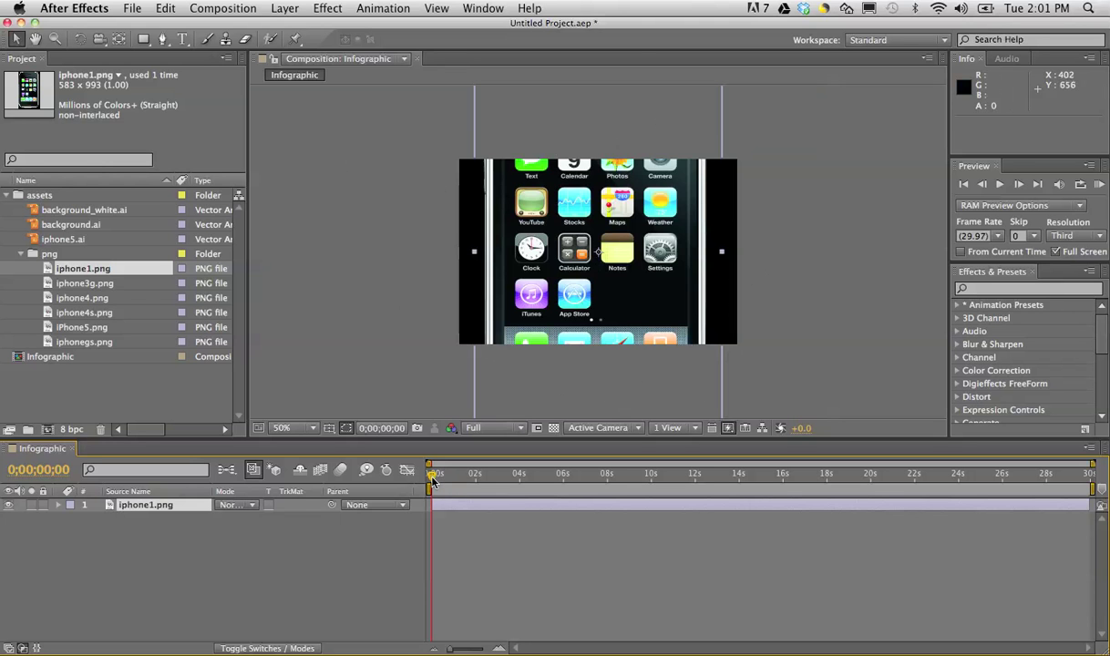
Move the time indicator to about 7 seconds and expand iphone1.png's Transform properties.
{"action": "left_click", "coordinate": [1066, 475]}
{"action": "mouse_move", "coordinate": [1070, 480]}
{"action": "left_mouse_down"}
{"action": "mouse_move", "coordinate": [510, 480]}
{"action": "mouse_move", "coordinate": [1088, 480]}
{"action": "left_mouse_up"}
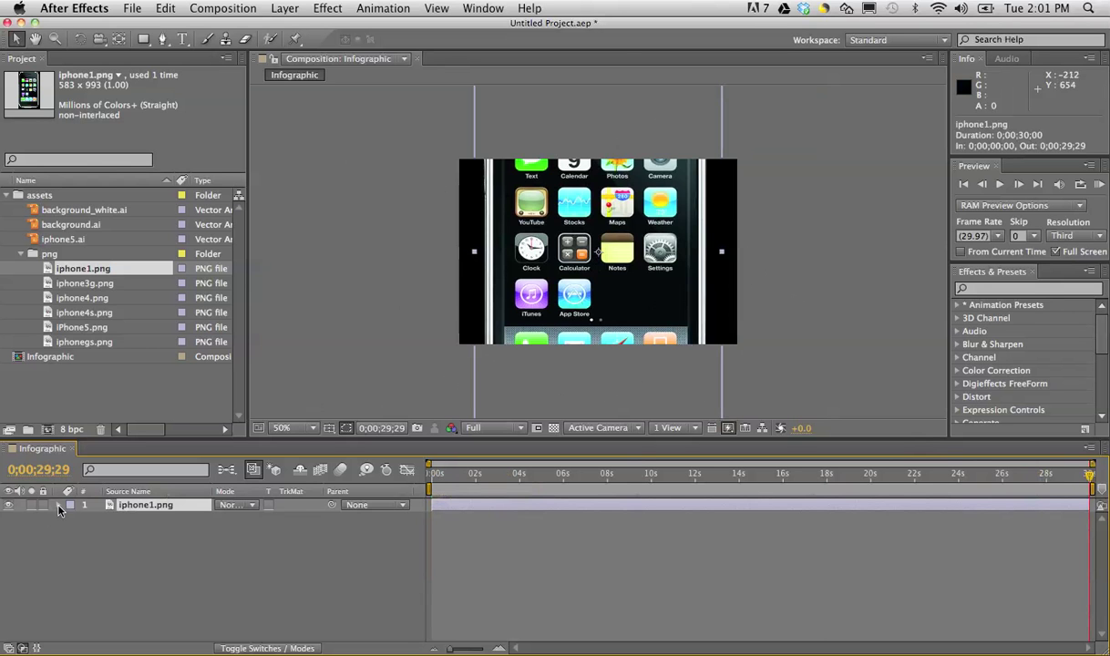
{"action": "left_click", "coordinate": [58, 506]}
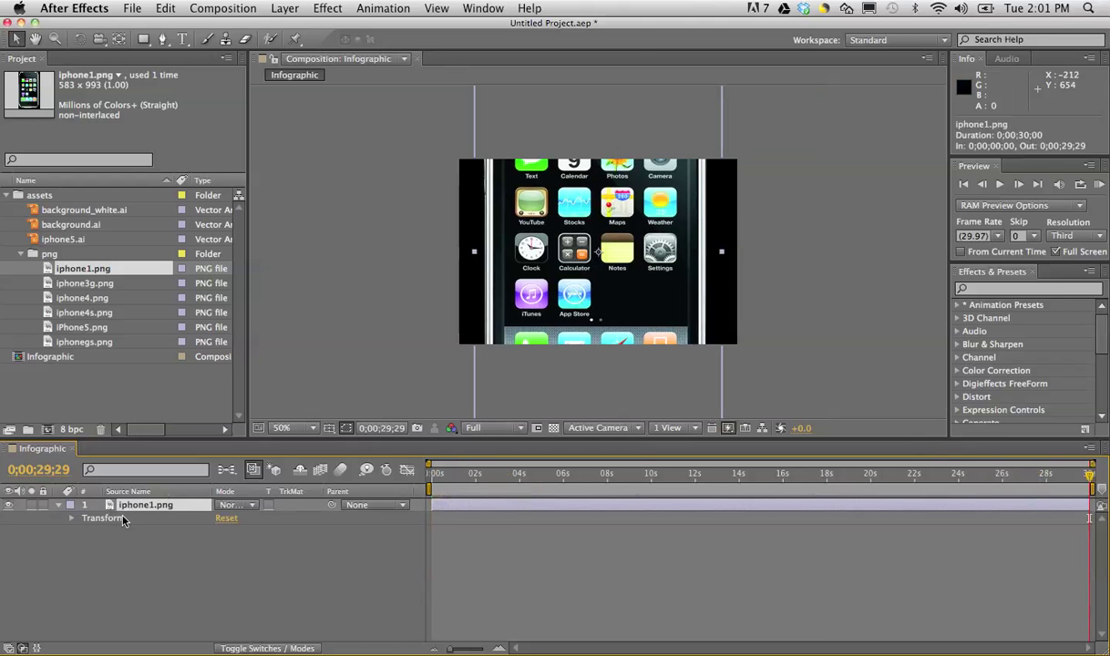
{"action": "left_click", "coordinate": [72, 519]}
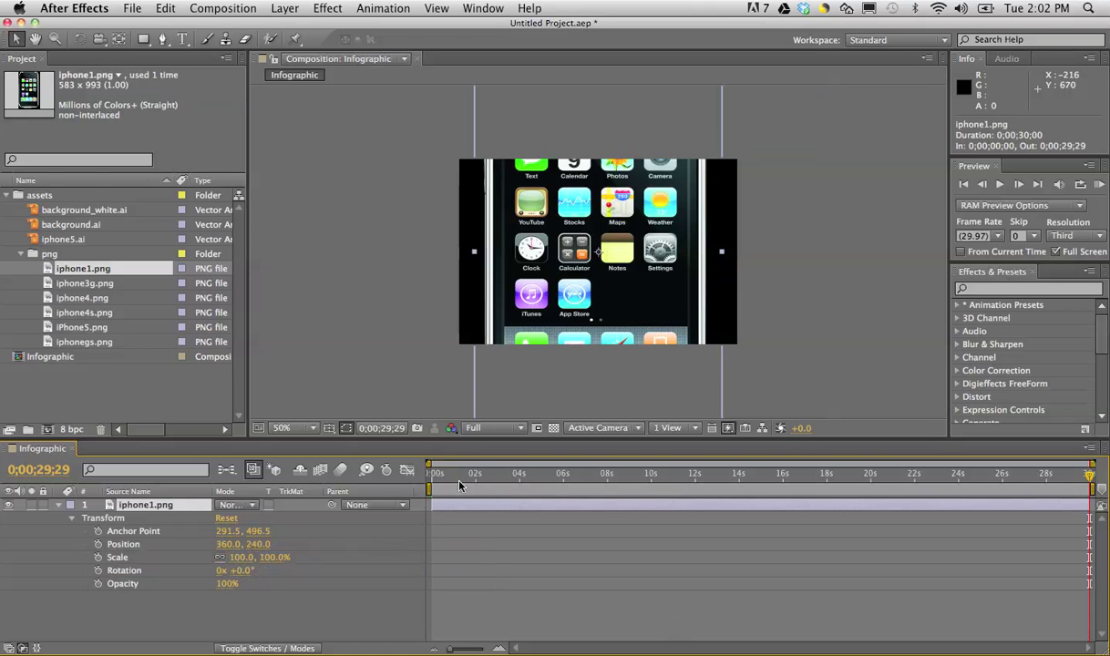
Set iphone1.png's Scale to 50%, then scrub it down to 35%.
{"action": "left_click", "coordinate": [242, 559]}
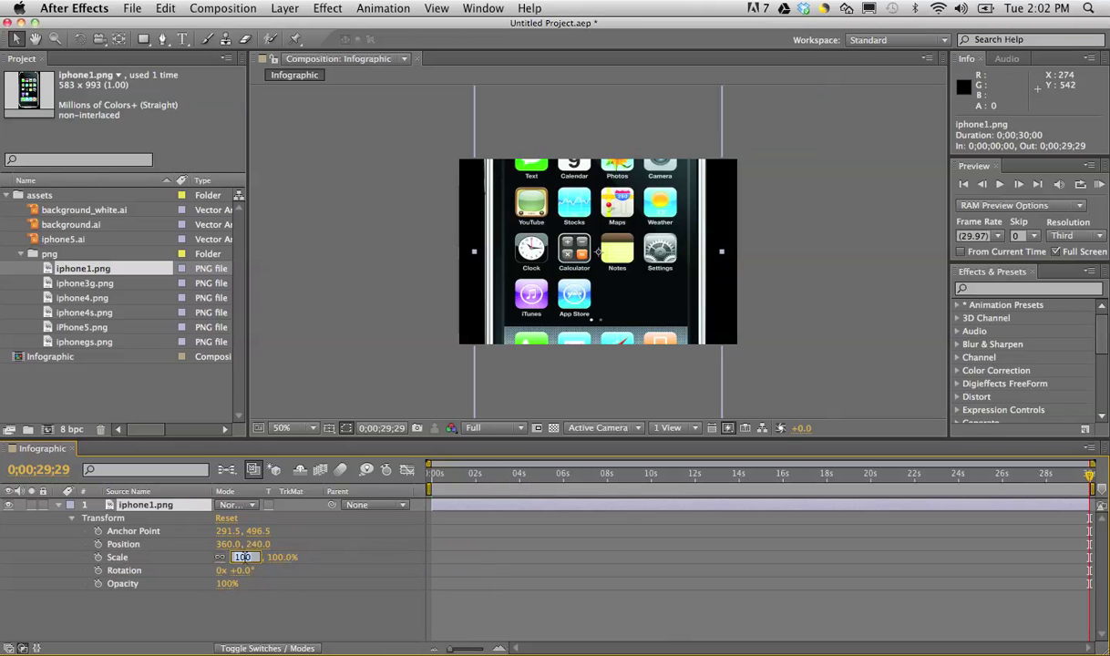
{"action": "type", "text": "50"}
{"action": "key", "text": "Return"}
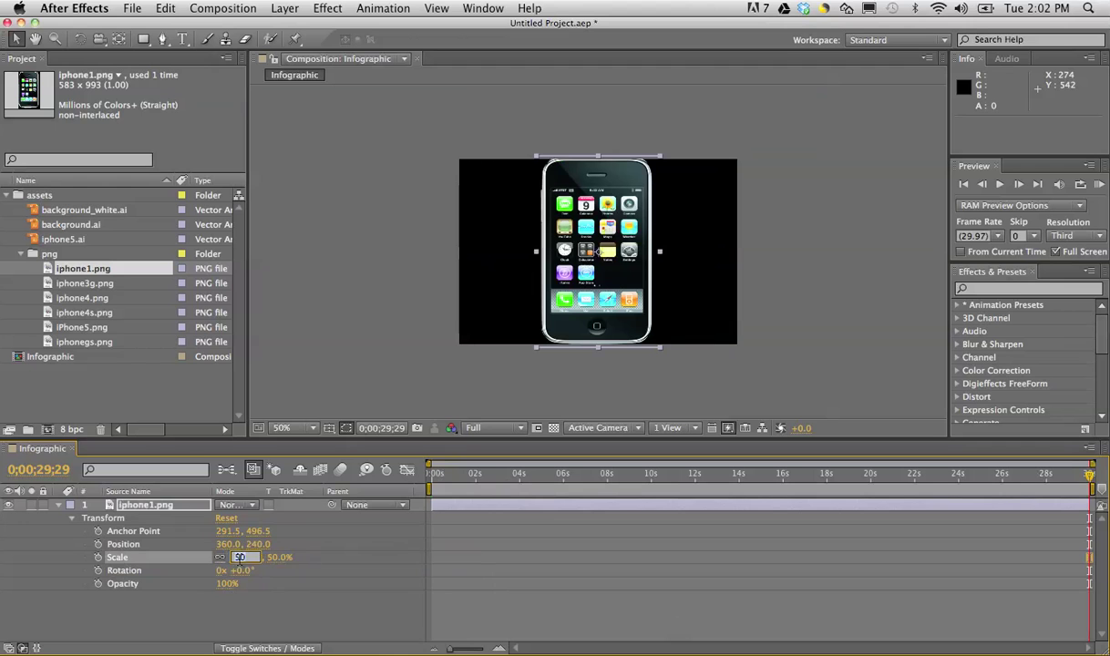
{"action": "left_click", "coordinate": [262, 567]}
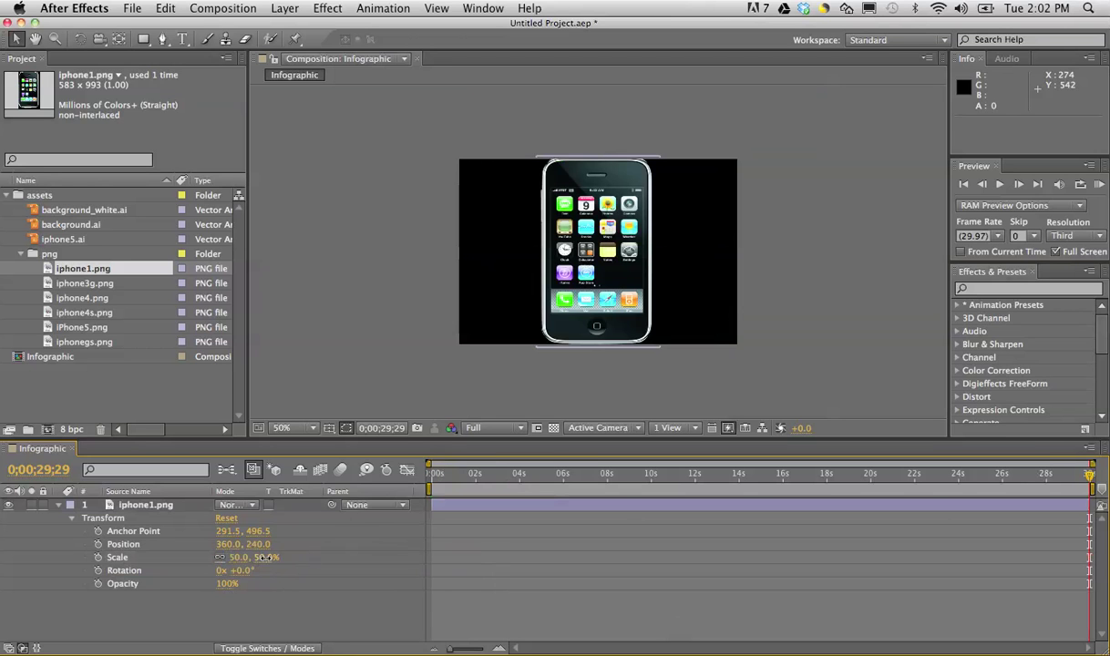
{"action": "mouse_move", "coordinate": [262, 558]}
{"action": "left_mouse_down"}
{"action": "mouse_move", "coordinate": [241, 558]}
{"action": "mouse_move", "coordinate": [301, 558]}
{"action": "mouse_move", "coordinate": [255, 563]}
{"action": "left_mouse_up"}
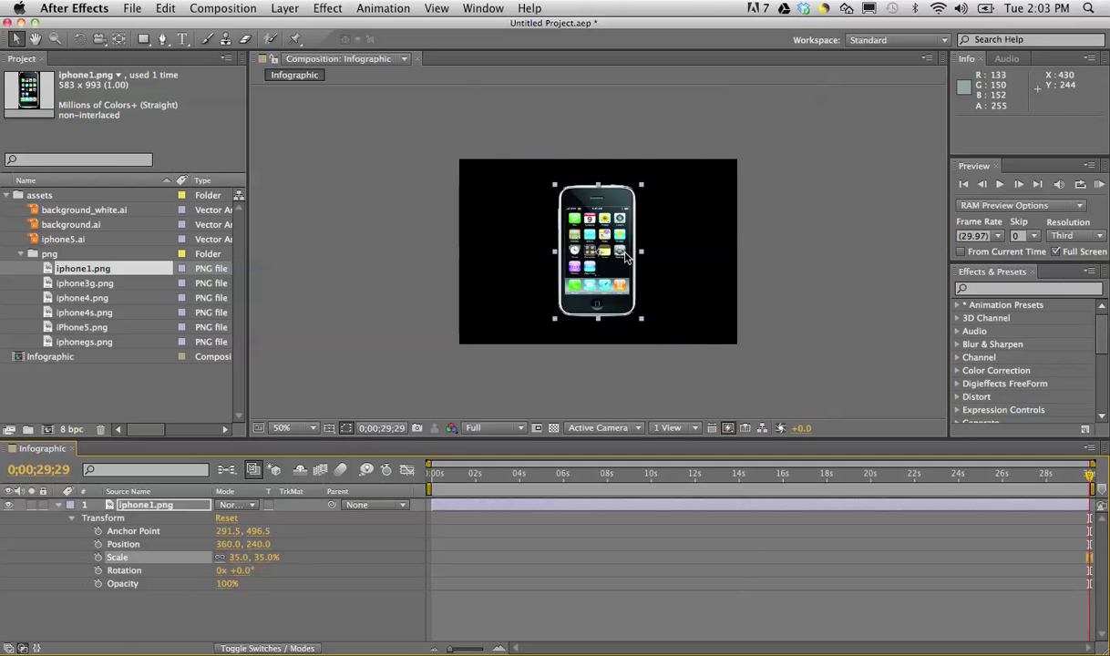
Resize the centred phone from its corner handle until Scale reads 33.5%.
{"action": "left_click_drag", "start_coordinate": [625, 256], "coordinate": [683, 266]}
{"action": "key", "text": "super+z"}
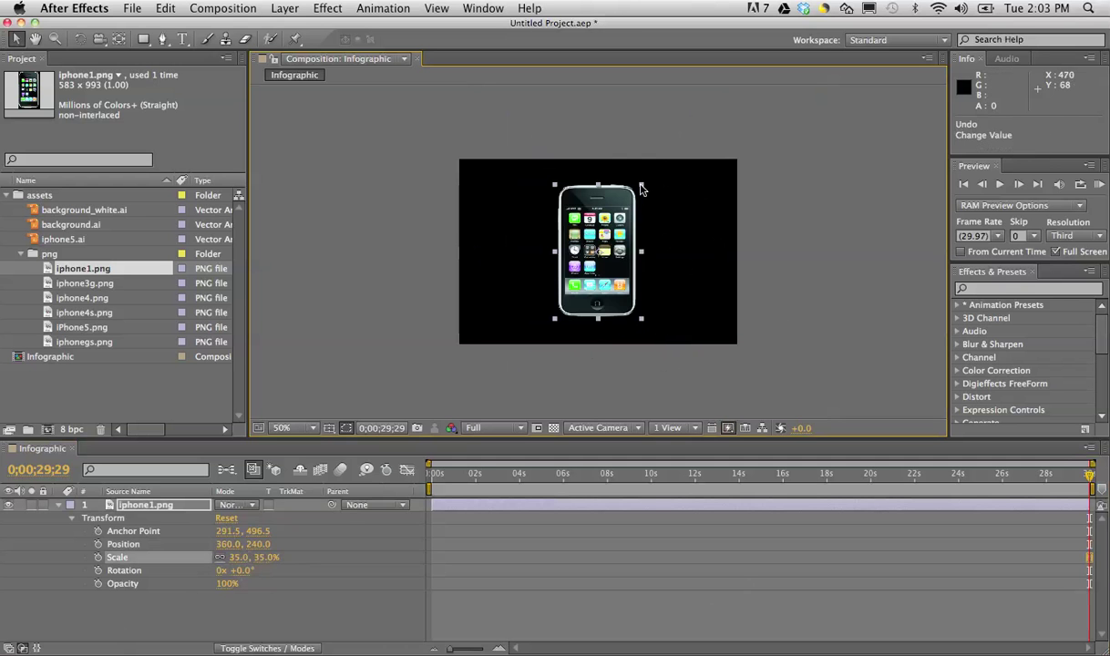
{"action": "mouse_move", "coordinate": [641, 189]}
{"action": "left_mouse_down"}
{"action": "mouse_move", "coordinate": [659, 173]}
{"action": "mouse_move", "coordinate": [644, 185]}
{"action": "left_mouse_up"}
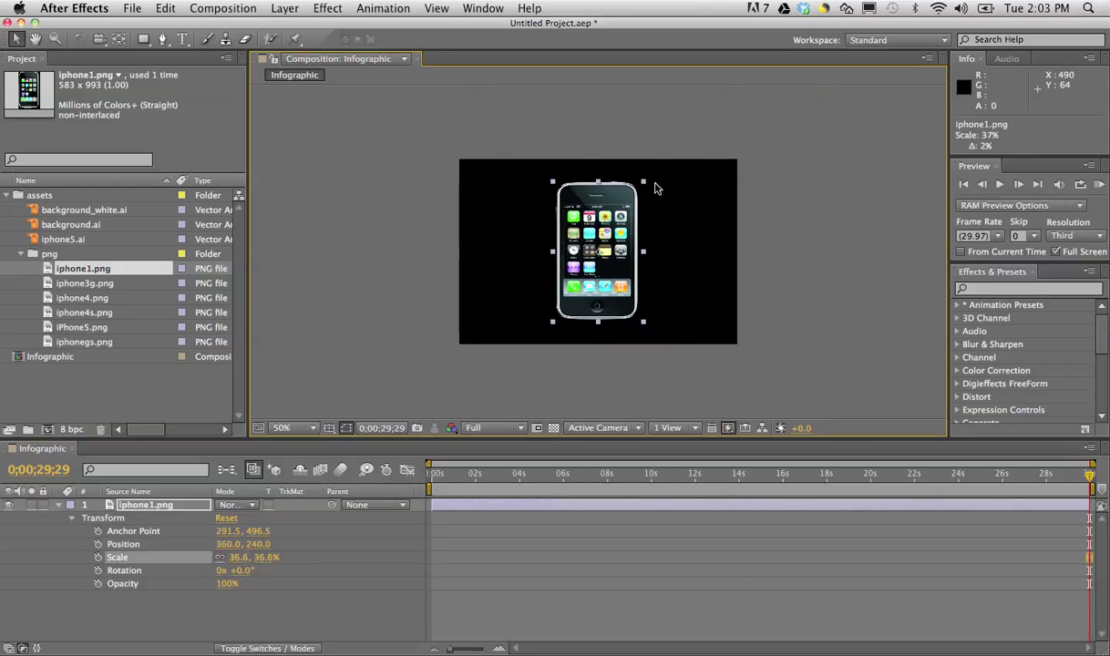
{"action": "left_click", "coordinate": [808, 279]}
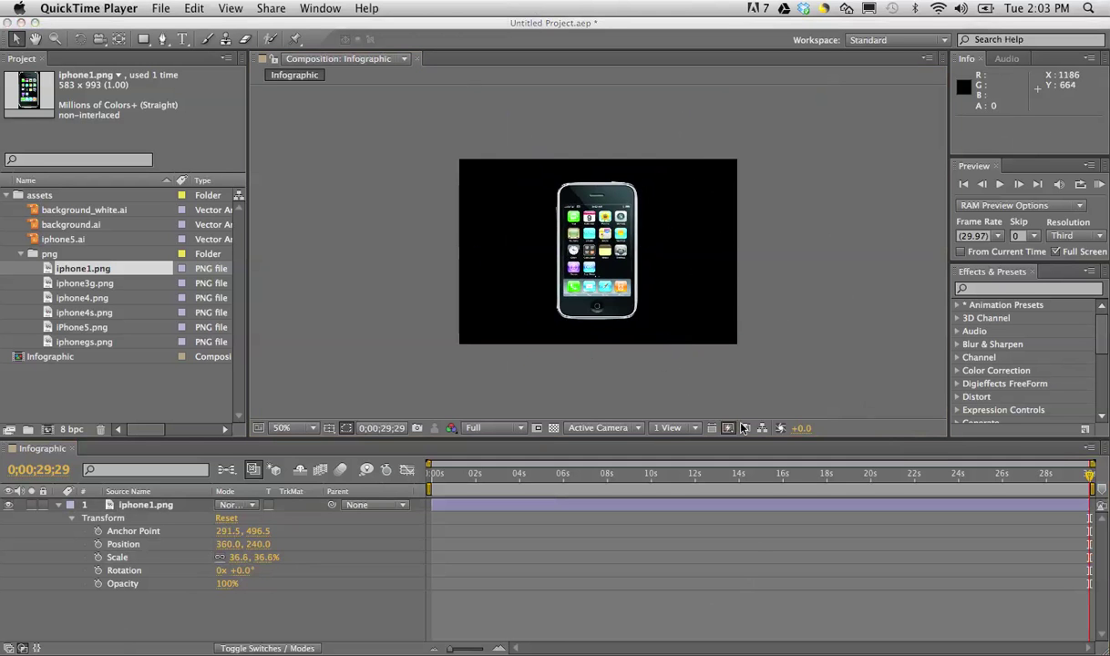
{"action": "left_click", "coordinate": [592, 242]}
{"action": "left_click", "coordinate": [583, 202]}
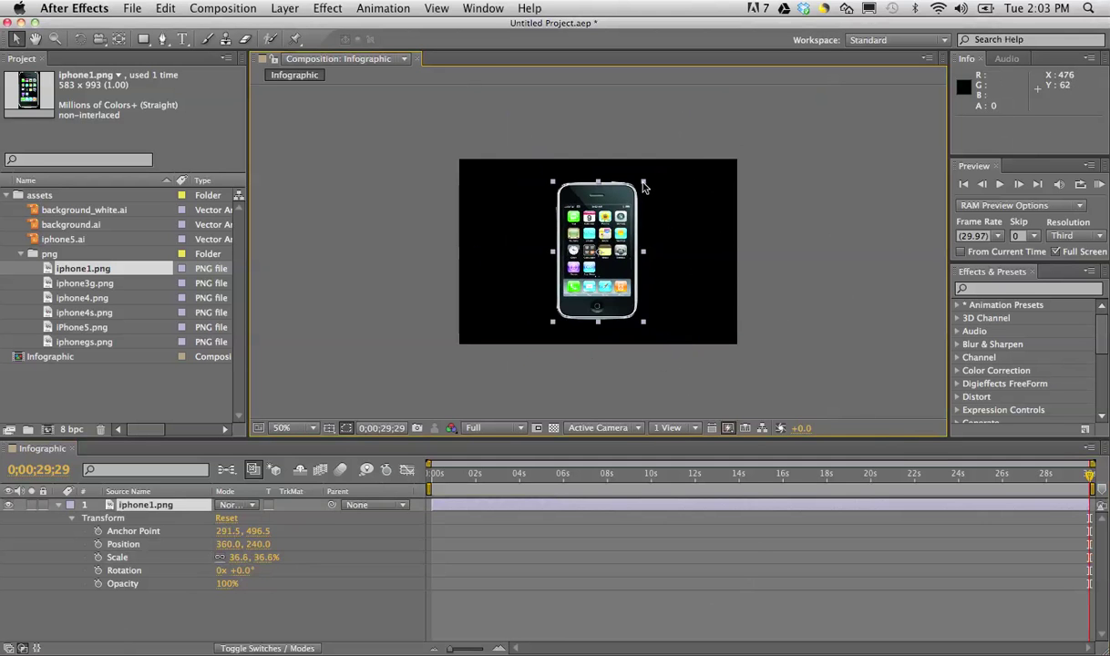
{"action": "left_click", "coordinate": [641, 184]}
{"action": "left_click", "coordinate": [638, 191]}
{"action": "left_click_drag", "start_coordinate": [642, 183], "coordinate": [640, 192]}
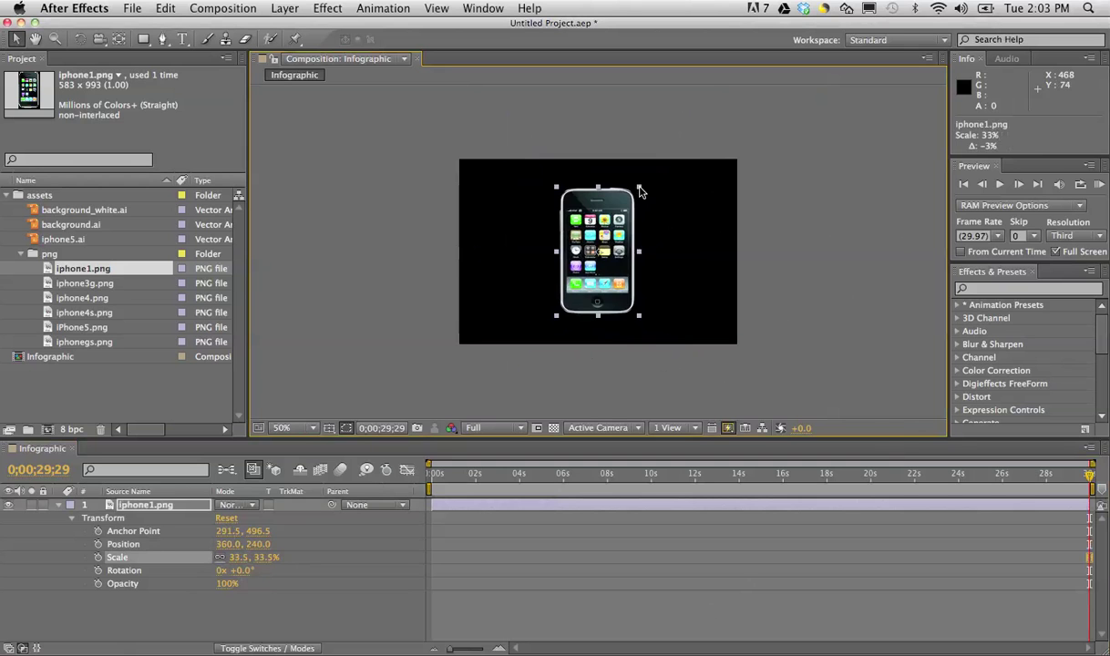
{"action": "left_click", "coordinate": [837, 258]}
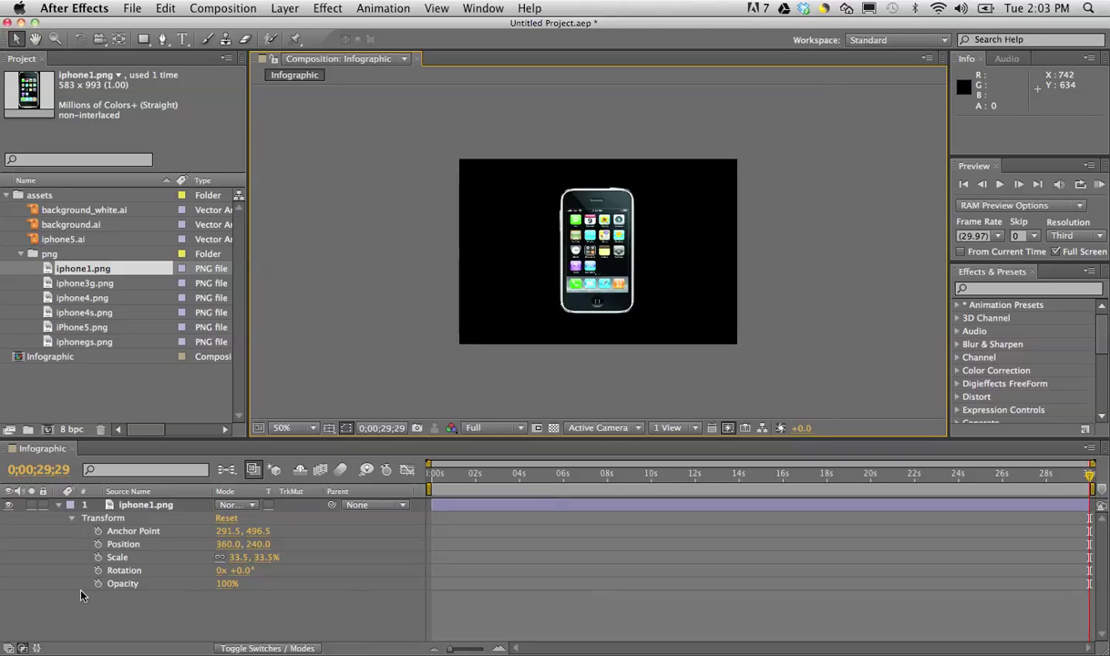
Rename layer 1 to iPhone1.png and collapse its Transform properties.
{"action": "left_click", "coordinate": [146, 505]}
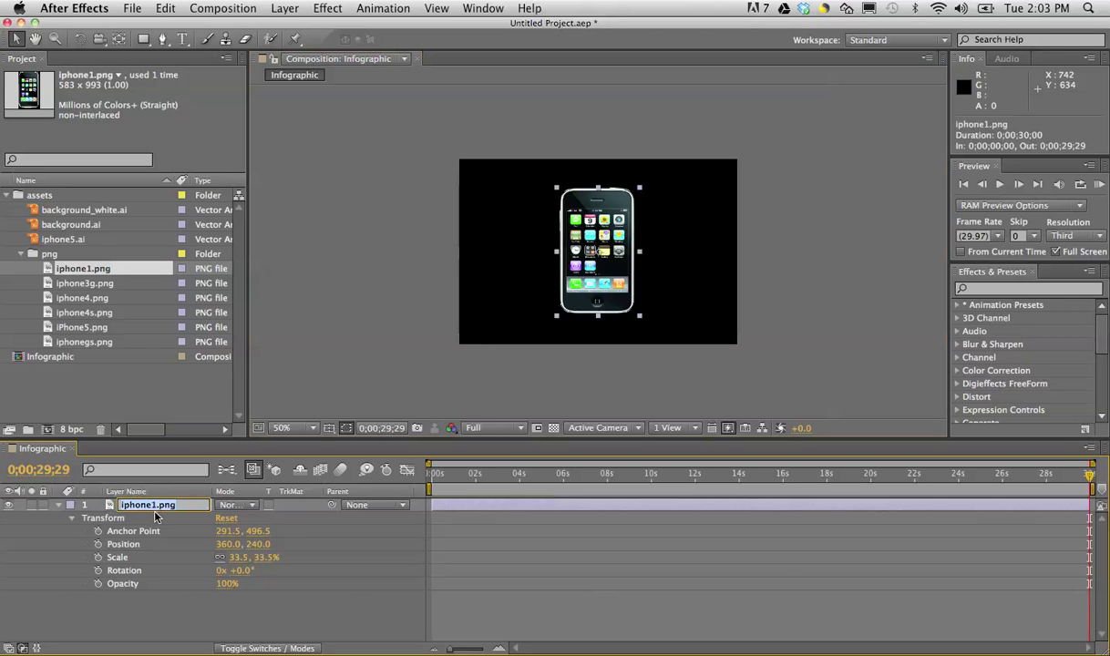
{"action": "key", "text": "Return"}
{"action": "type", "text": "iPhone1.png"}
{"action": "key", "text": "Return"}
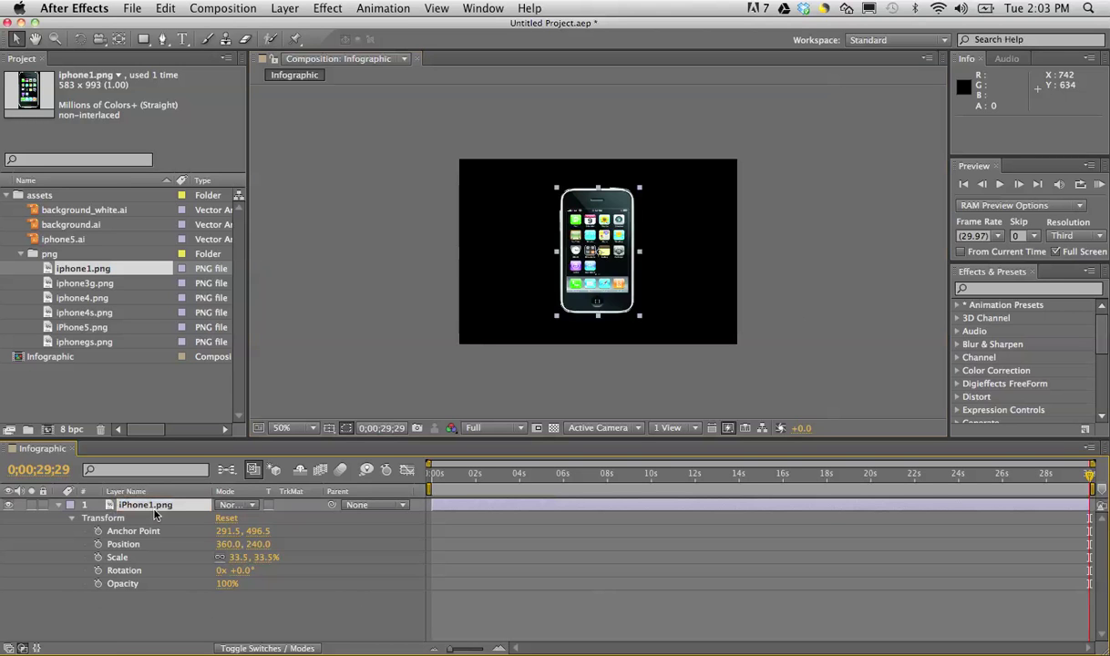
{"action": "left_click", "coordinate": [59, 505]}
Play Infographic.mov in QuickTime, rewind it to 00:00:00, and move its window aside.
{"action": "left_click", "coordinate": [297, 350]}
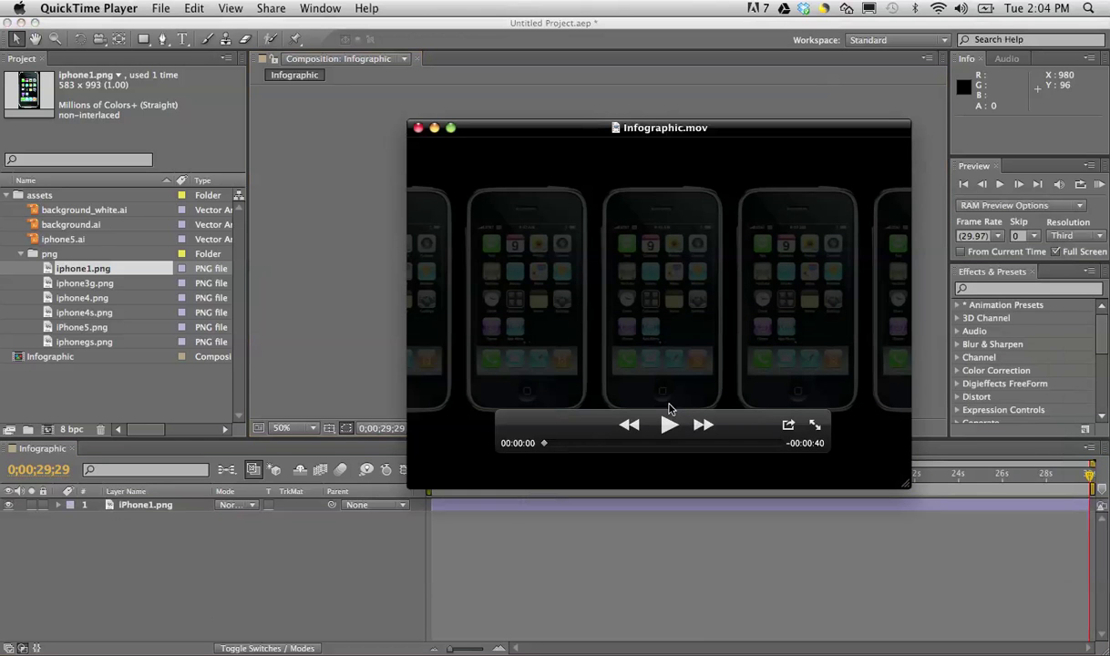
{"action": "left_click", "coordinate": [665, 424]}
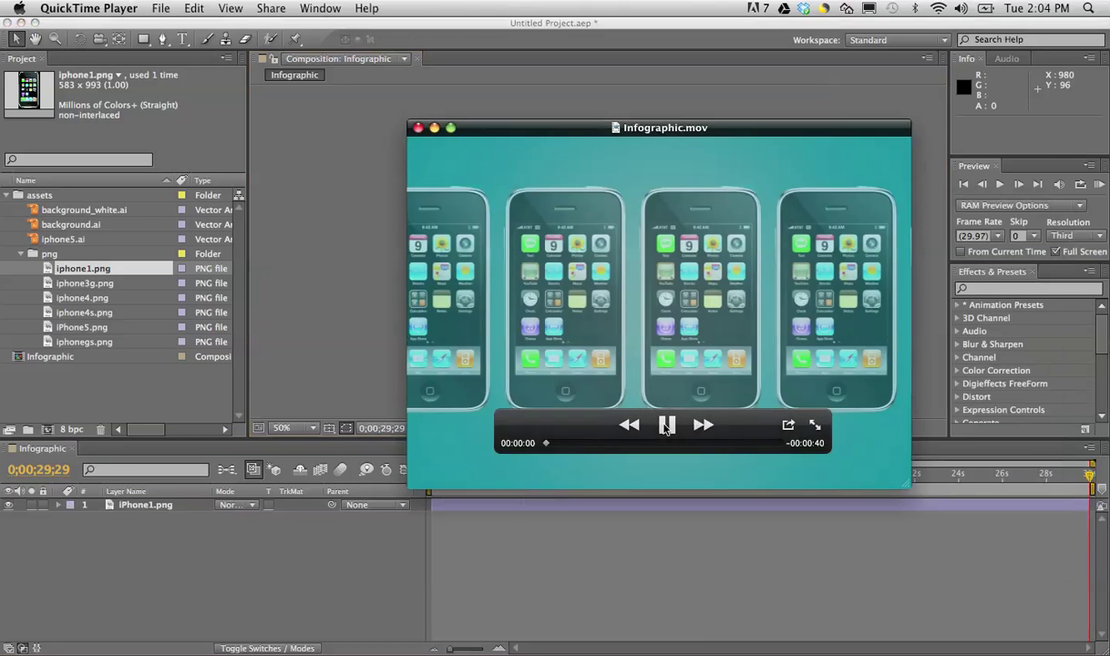
{"action": "left_click", "coordinate": [666, 425]}
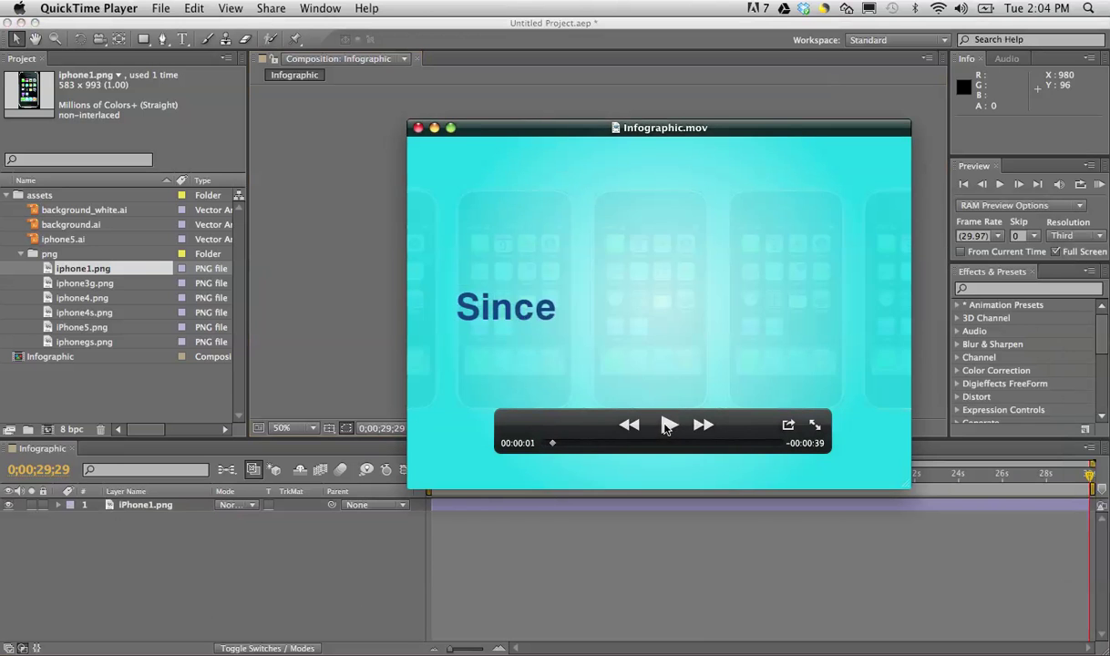
{"action": "left_click", "coordinate": [552, 444]}
{"action": "left_click_drag", "start_coordinate": [552, 444], "coordinate": [499, 417]}
{"action": "left_click_drag", "start_coordinate": [557, 128], "coordinate": [652, 155]}
Drag background.ai into the Infographic timeline as layer 2, beneath iPhone1.png.
{"action": "key", "text": "super+w"}
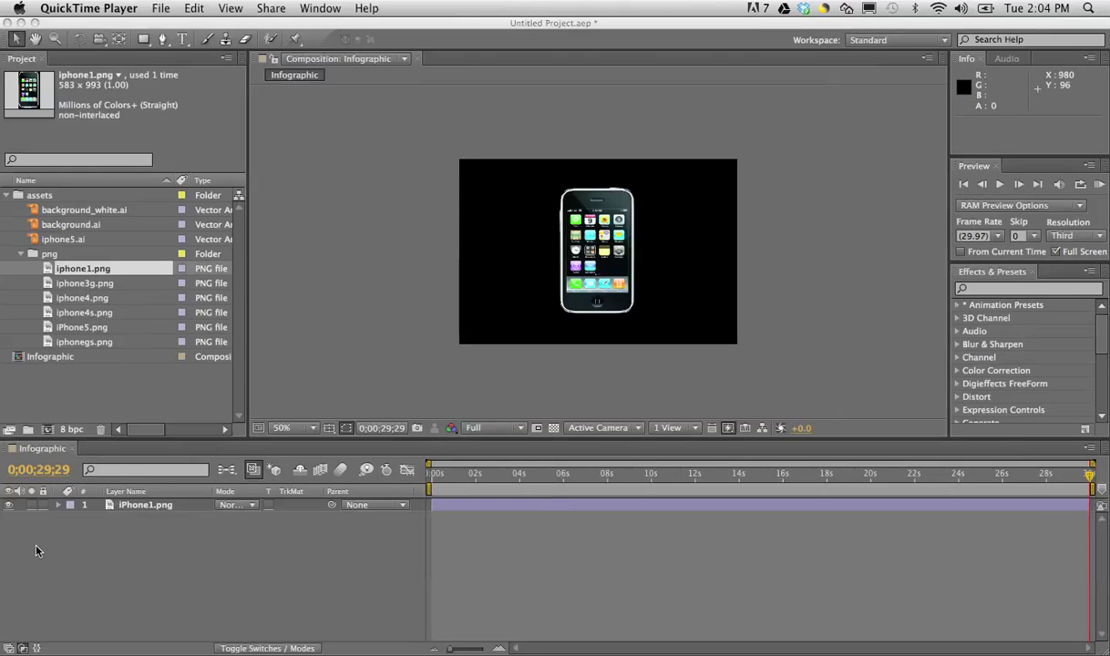
{"action": "left_click", "coordinate": [66, 225]}
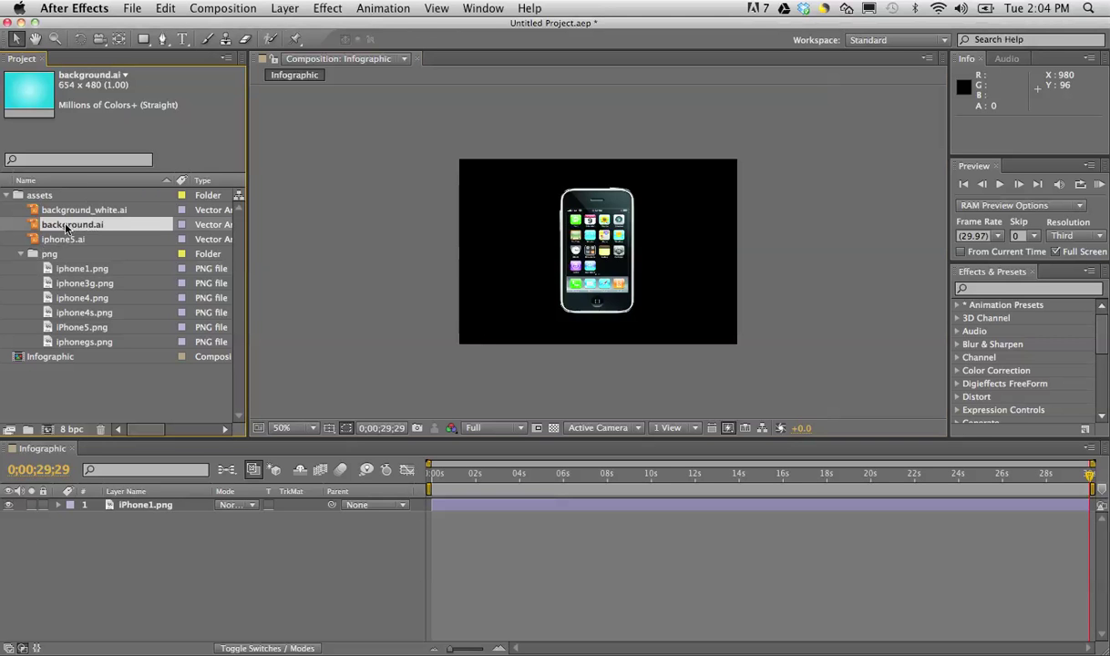
{"action": "left_click_drag", "start_coordinate": [66, 227], "coordinate": [132, 543]}
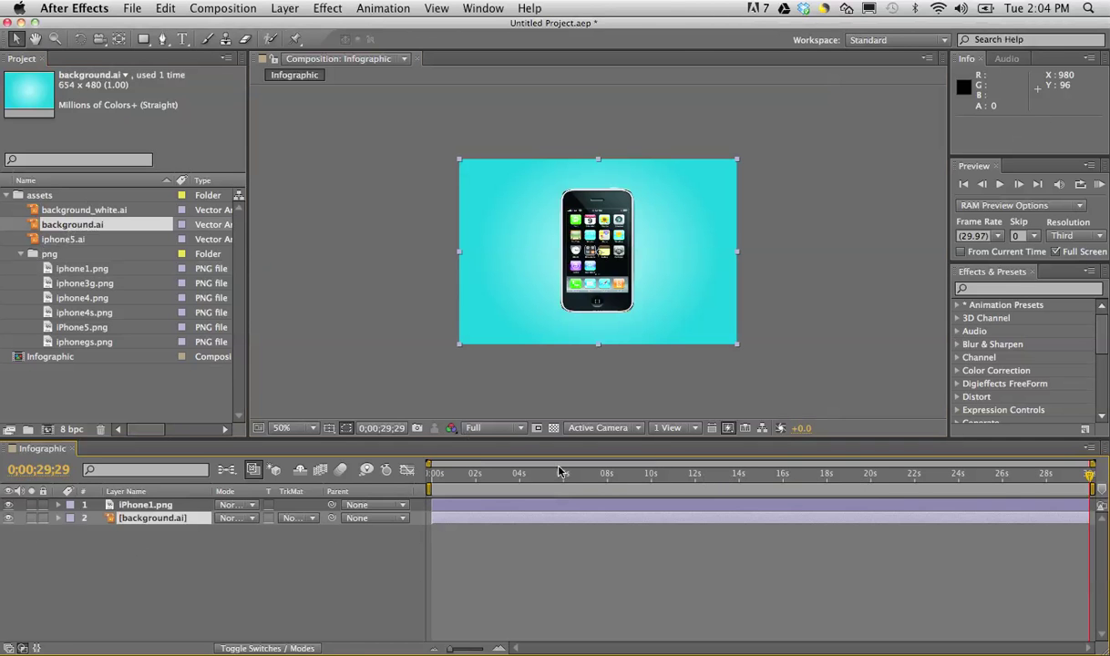
At the comp start, reveal only the background.ai layer's Opacity property, still at 100%.
{"action": "left_click", "coordinate": [436, 478]}
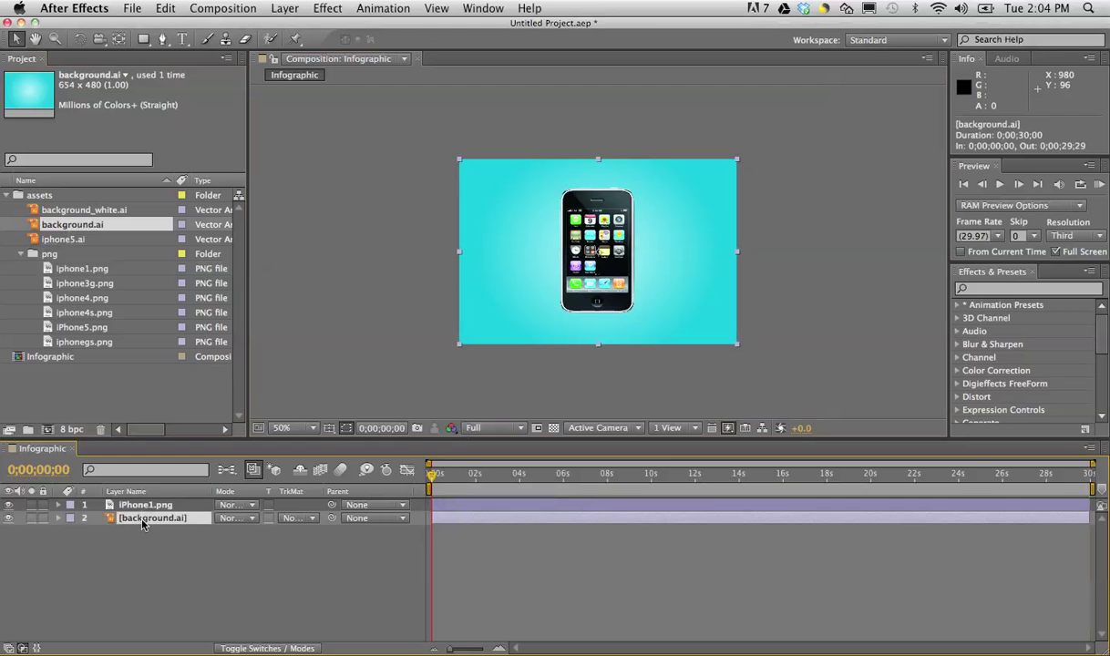
{"action": "left_click", "coordinate": [58, 518]}
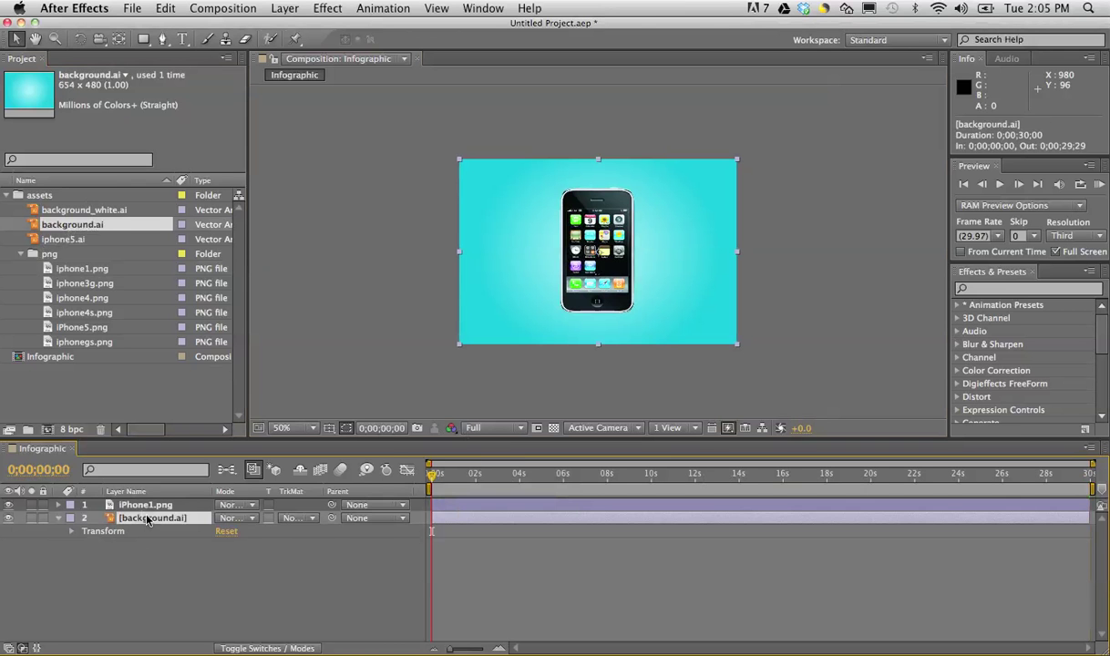
{"action": "key", "text": "t"}
Add a background.ai Opacity keyframe of 0% at 0 seconds.
{"action": "left_click", "coordinate": [98, 531]}
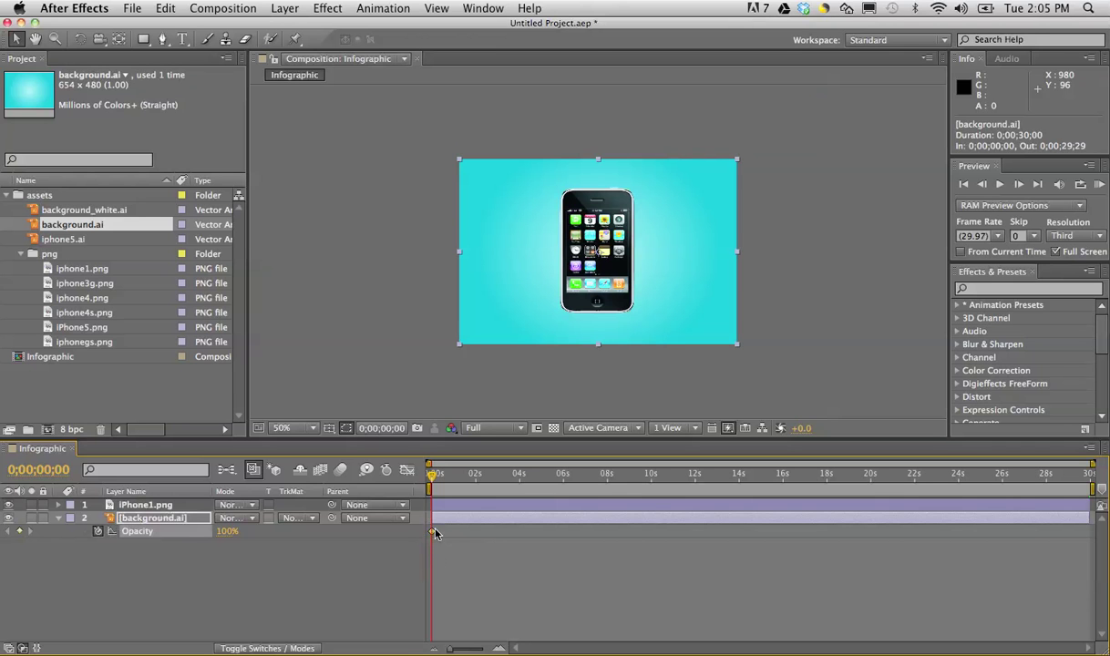
{"action": "mouse_move", "coordinate": [434, 536]}
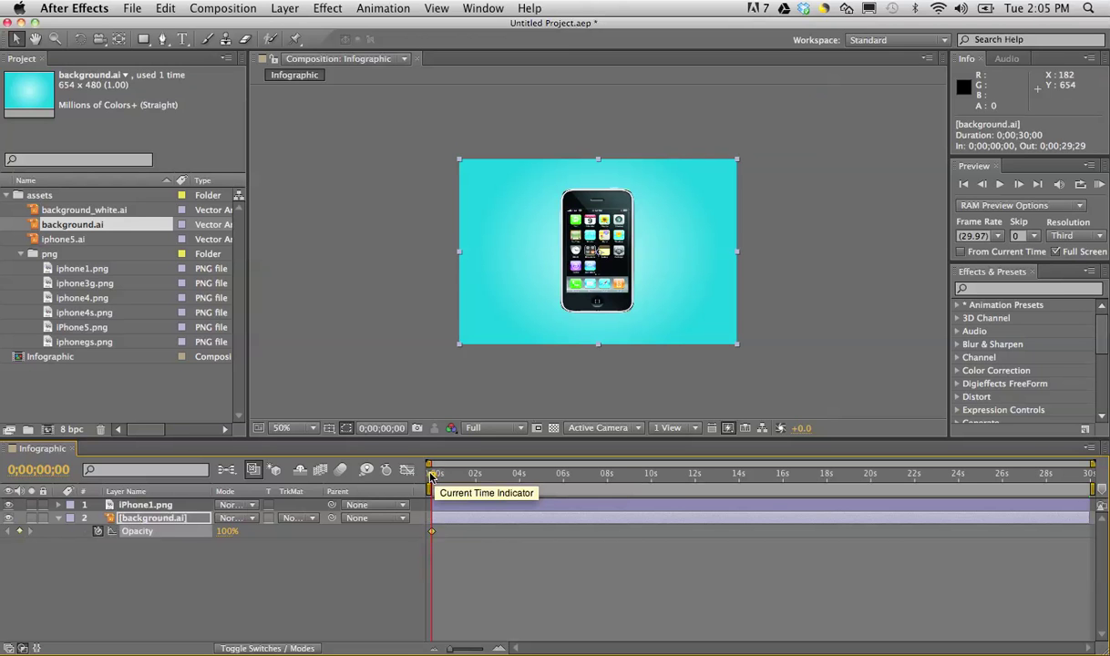
{"action": "left_click", "coordinate": [227, 536]}
{"action": "type", "text": "0"}
{"action": "key", "text": "Return"}
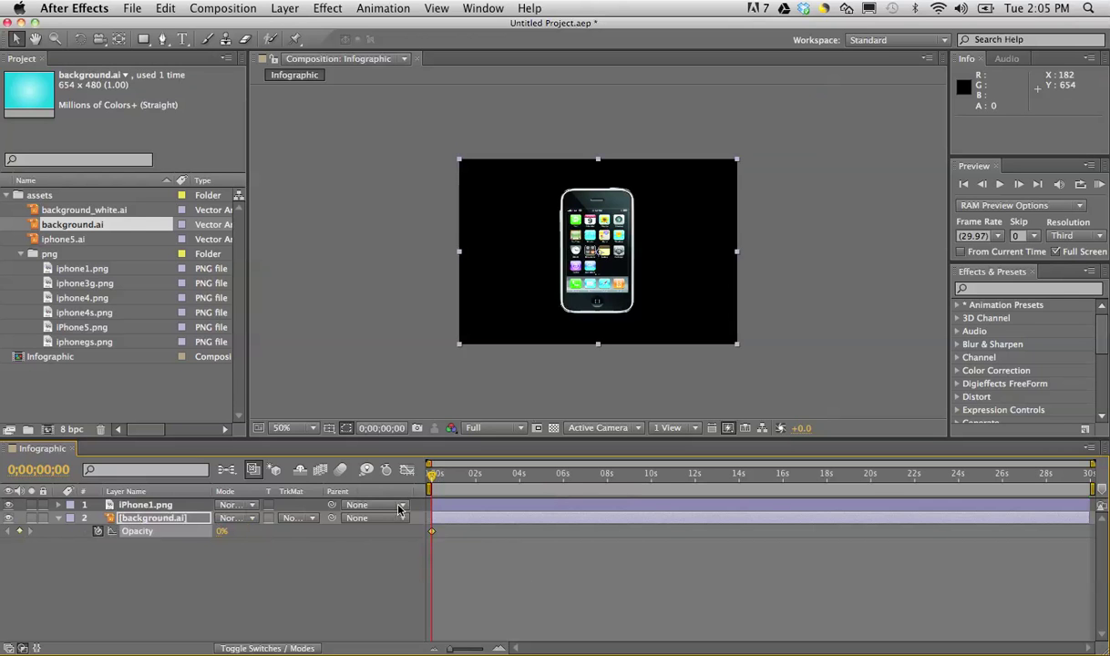
At 0;00;03;00, set background.ai Opacity to 100%, creating its second keyframe.
{"action": "key", "text": "Page_Down"}
{"action": "left_click", "coordinate": [496, 486]}
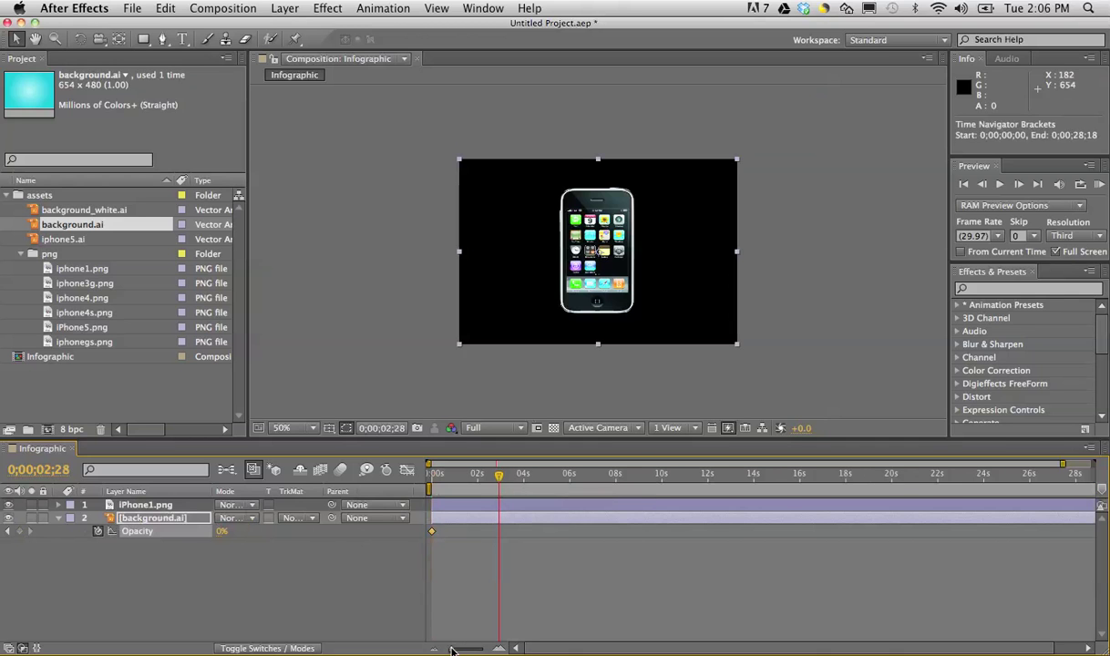
{"action": "left_click_drag", "start_coordinate": [450, 650], "coordinate": [471, 650]}
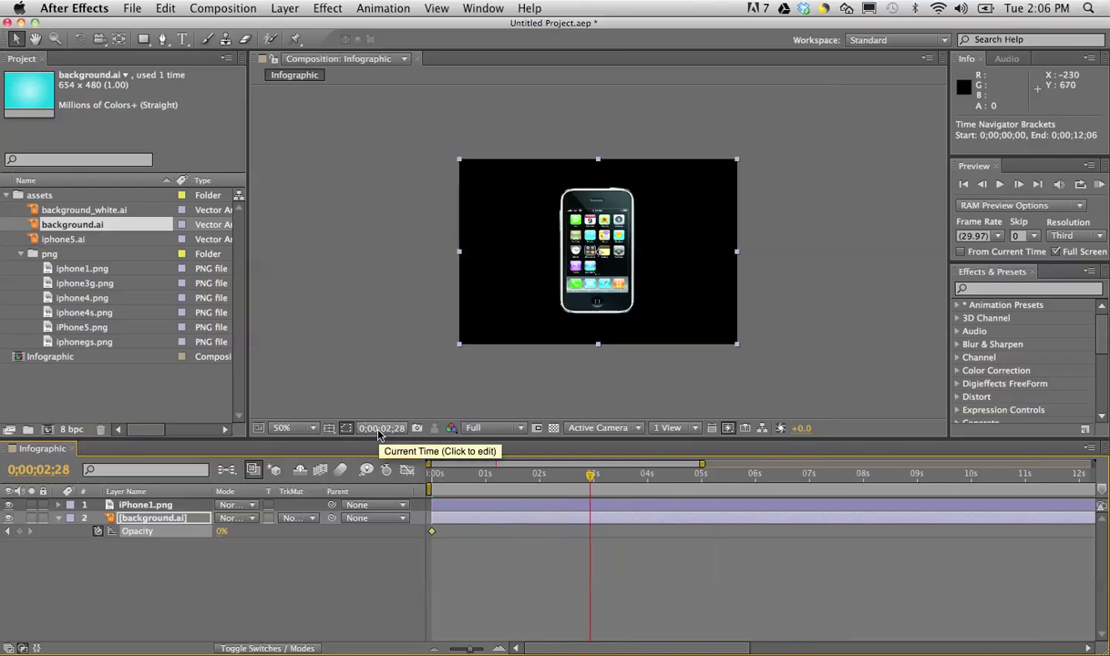
{"action": "left_click", "coordinate": [379, 428]}
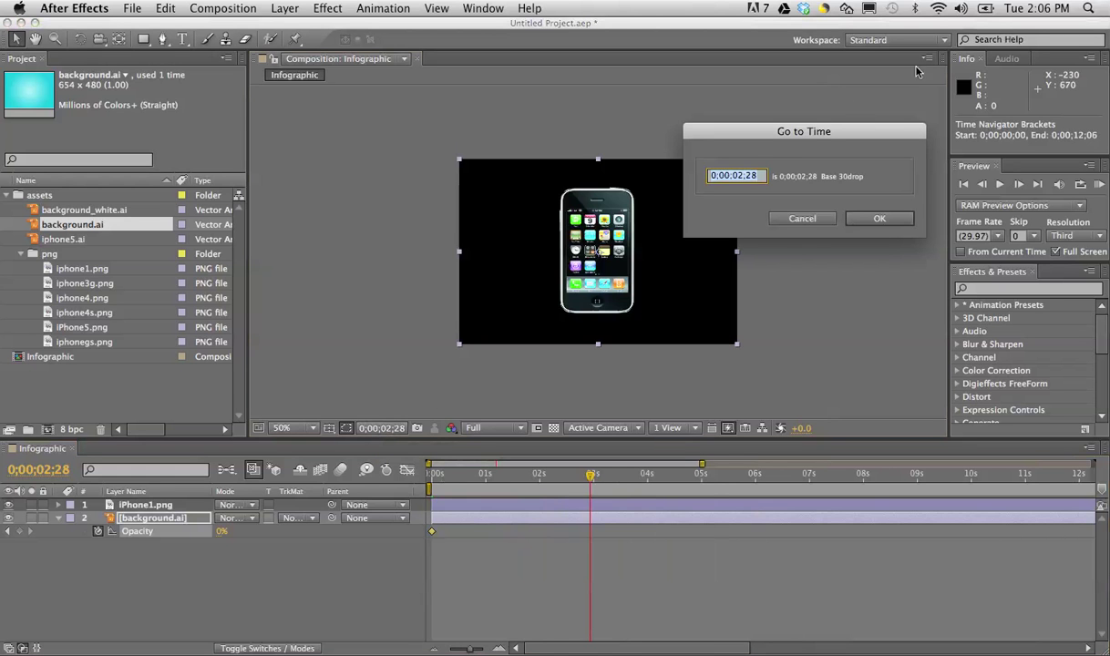
{"action": "left_click_drag", "start_coordinate": [720, 176], "coordinate": [792, 185]}
{"action": "type", "text": "03."}
{"action": "left_click", "coordinate": [873, 223]}
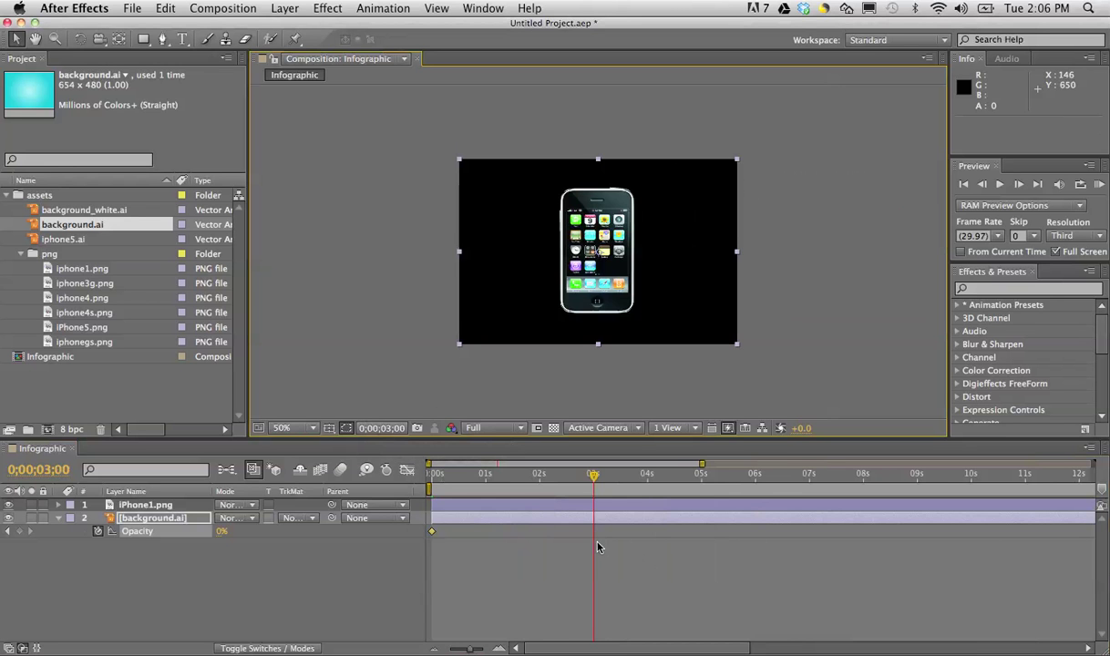
{"action": "left_click", "coordinate": [221, 534]}
{"action": "type", "text": "100"}
{"action": "key", "text": "Return"}
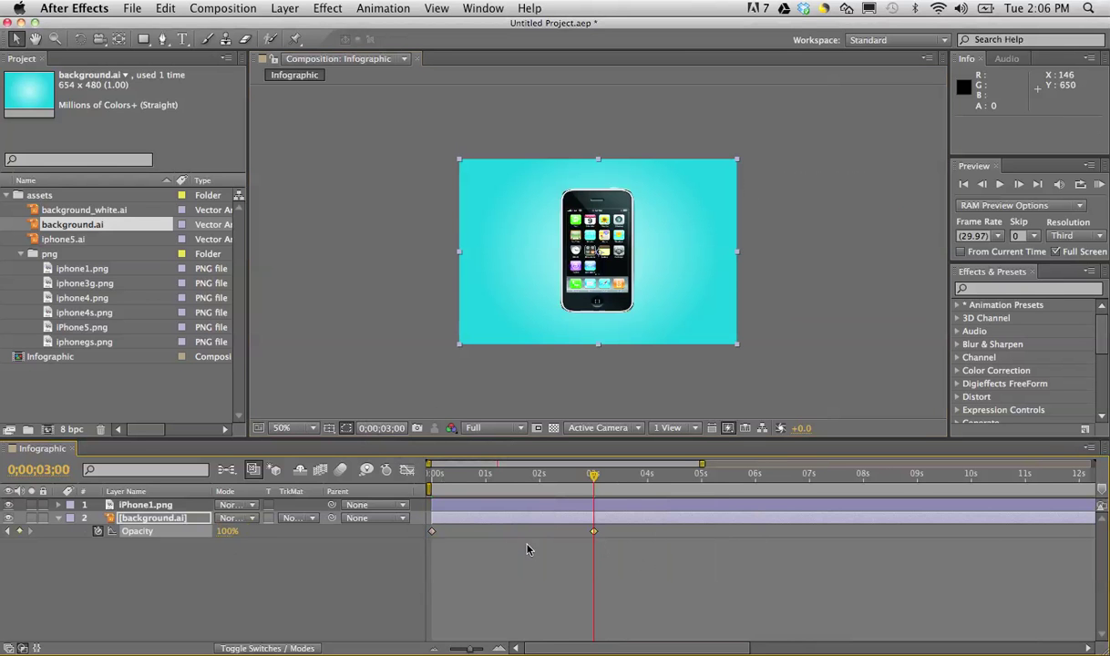
Save the project as Class1_demo_video.aep in the Class1_demo folder.
{"action": "key", "text": "super+s"}
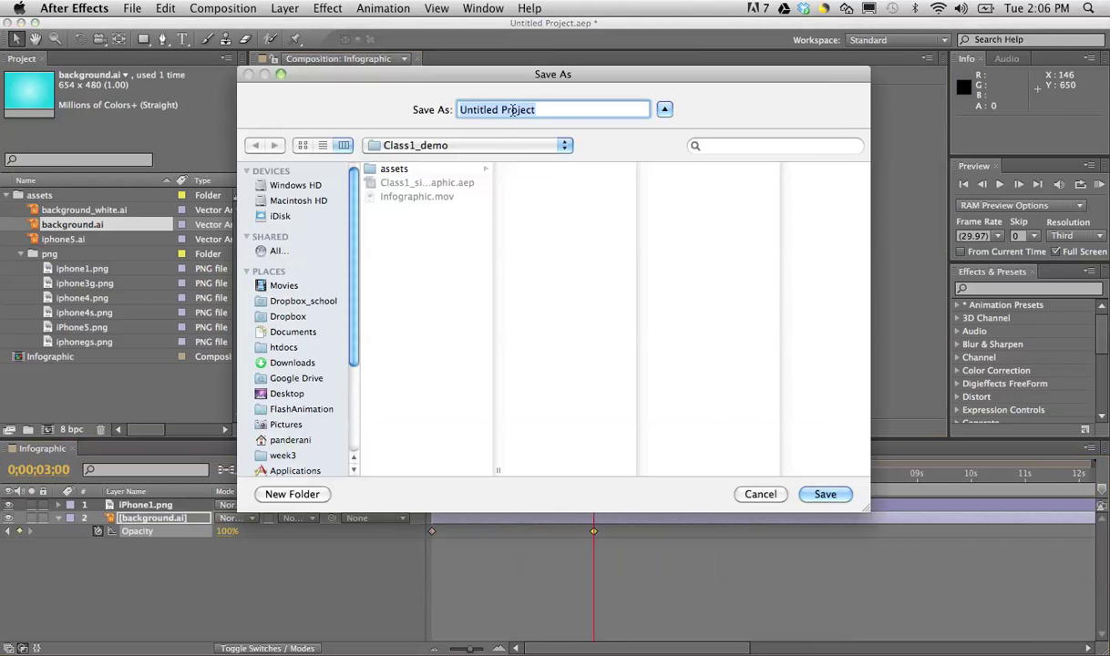
{"action": "type", "text": "Class1"}
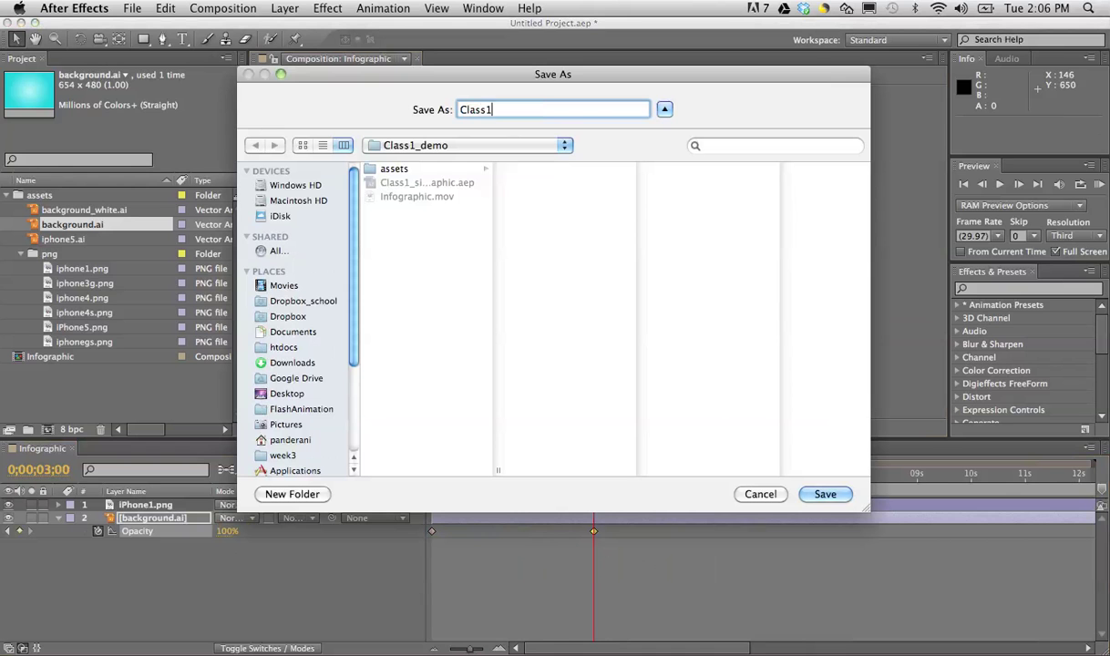
{"action": "type", "text": "_demo_video"}
{"action": "key", "text": "Return"}
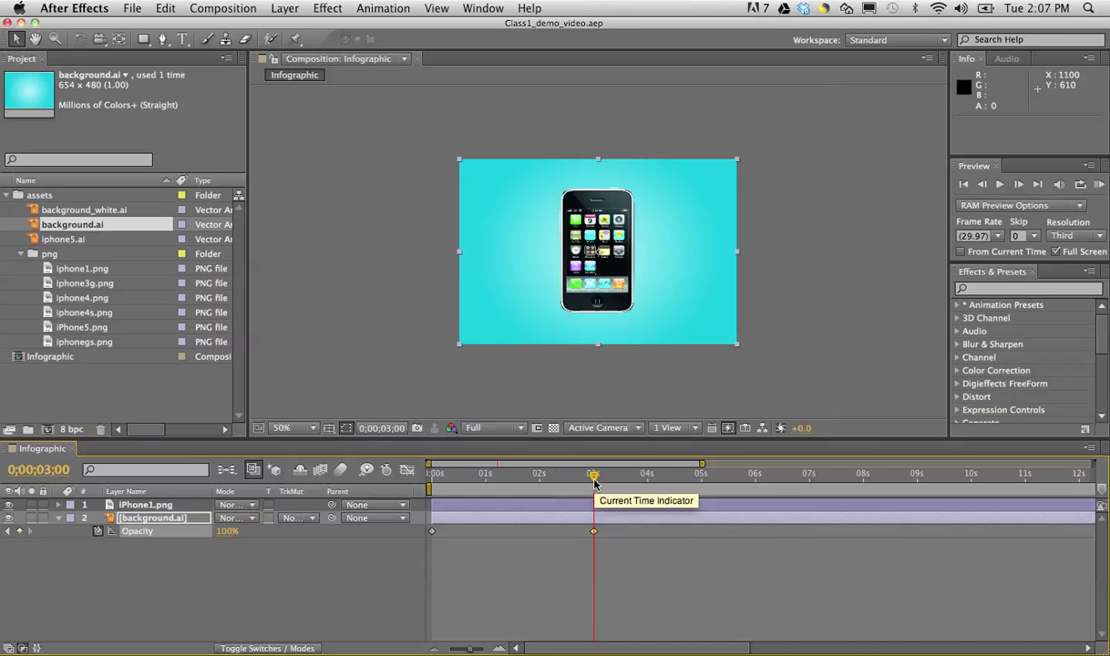
{"action": "left_click_drag", "start_coordinate": [594, 483], "coordinate": [431, 506]}
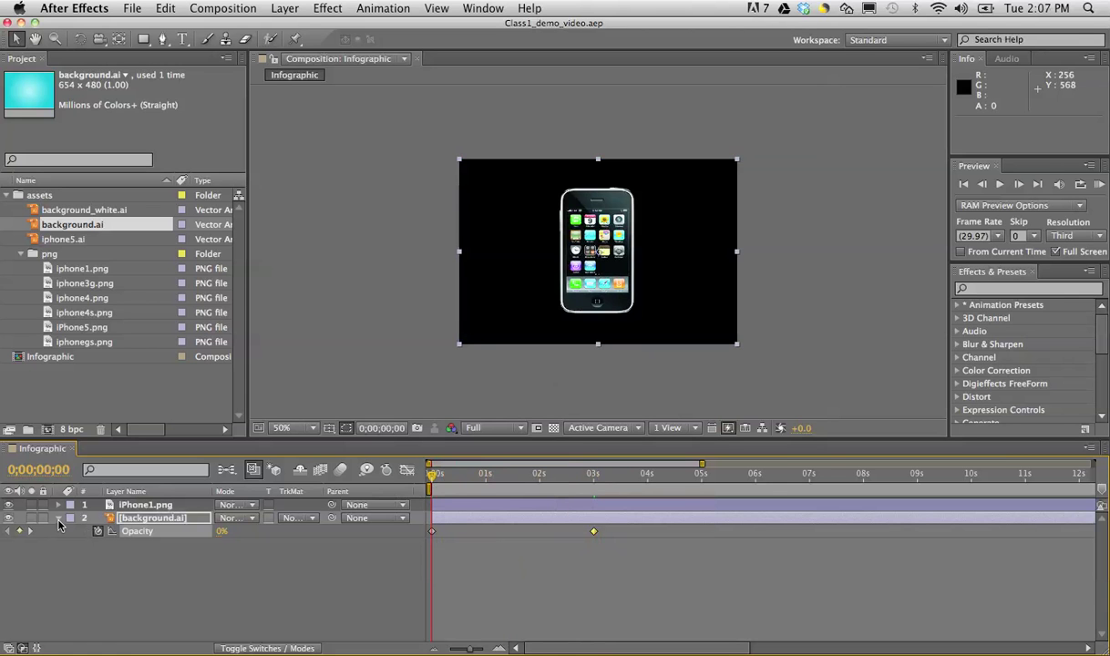
Collapse and lock the background.ai layer.
{"action": "left_click", "coordinate": [58, 519]}
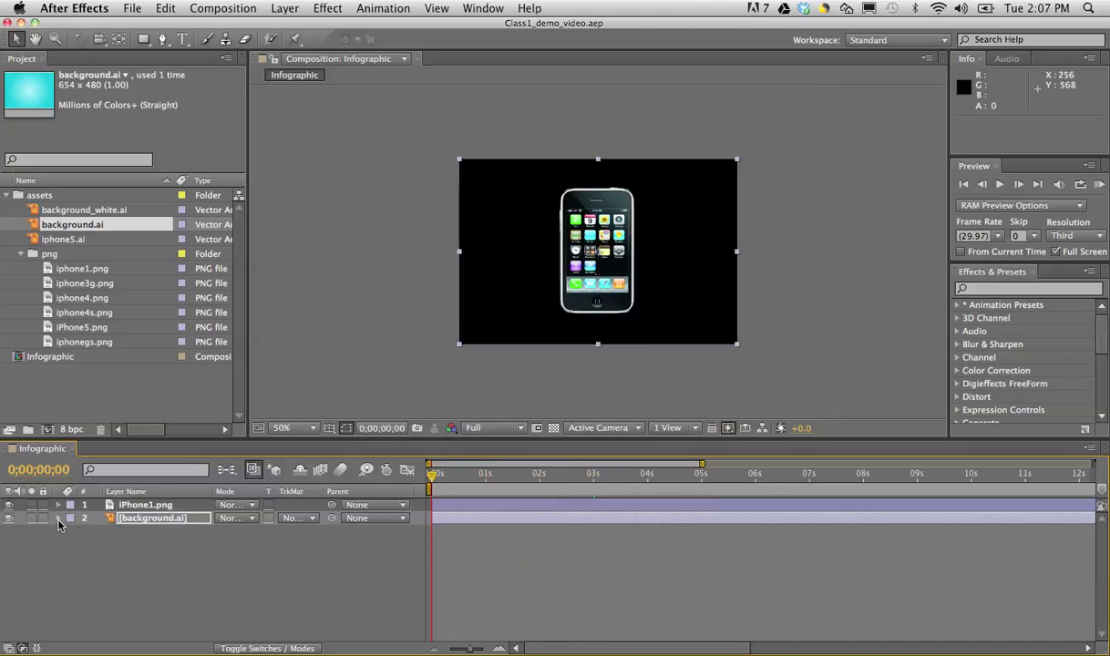
{"action": "left_click", "coordinate": [42, 518]}
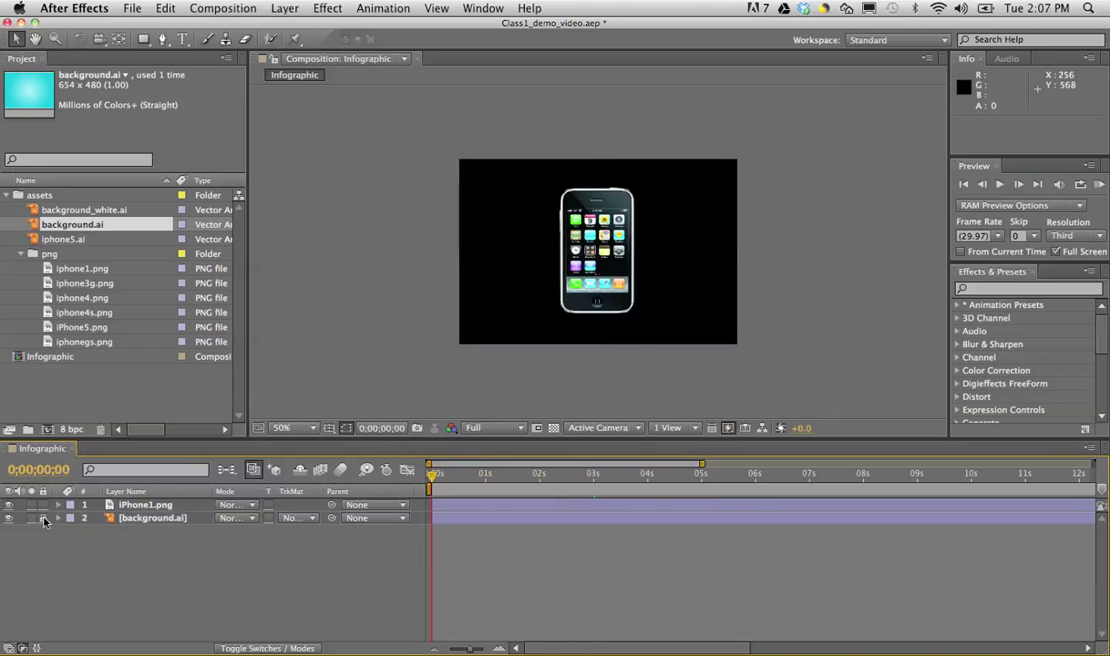
{"action": "left_click", "coordinate": [43, 519]}
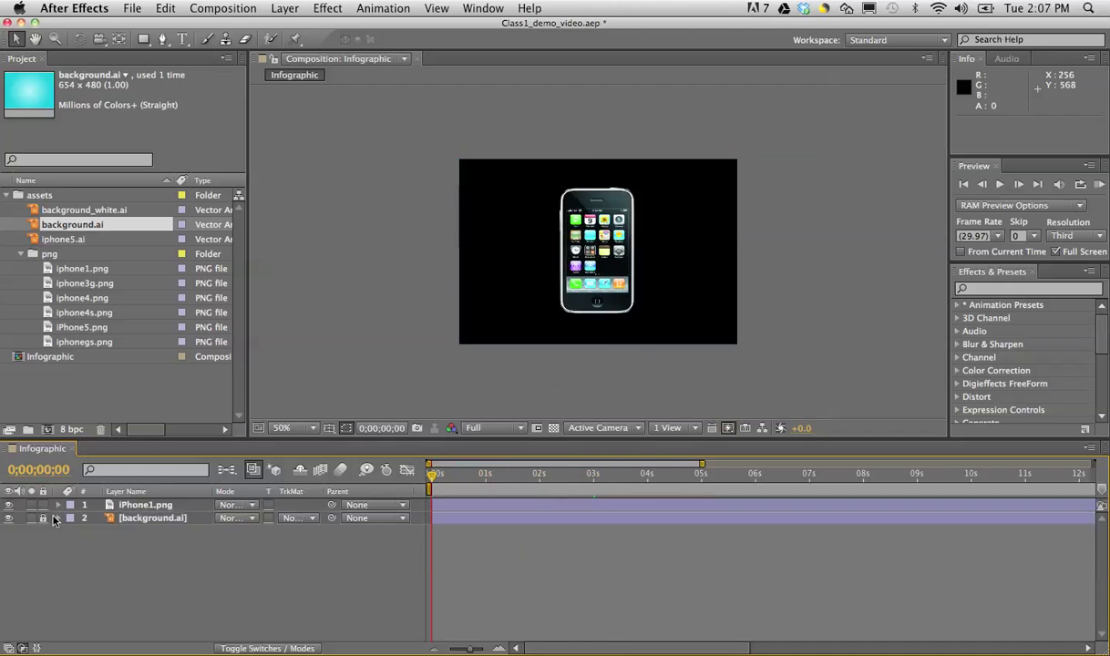
Reveal only the iPhone1.png layer's Opacity property, at 100%.
{"action": "left_click", "coordinate": [136, 507]}
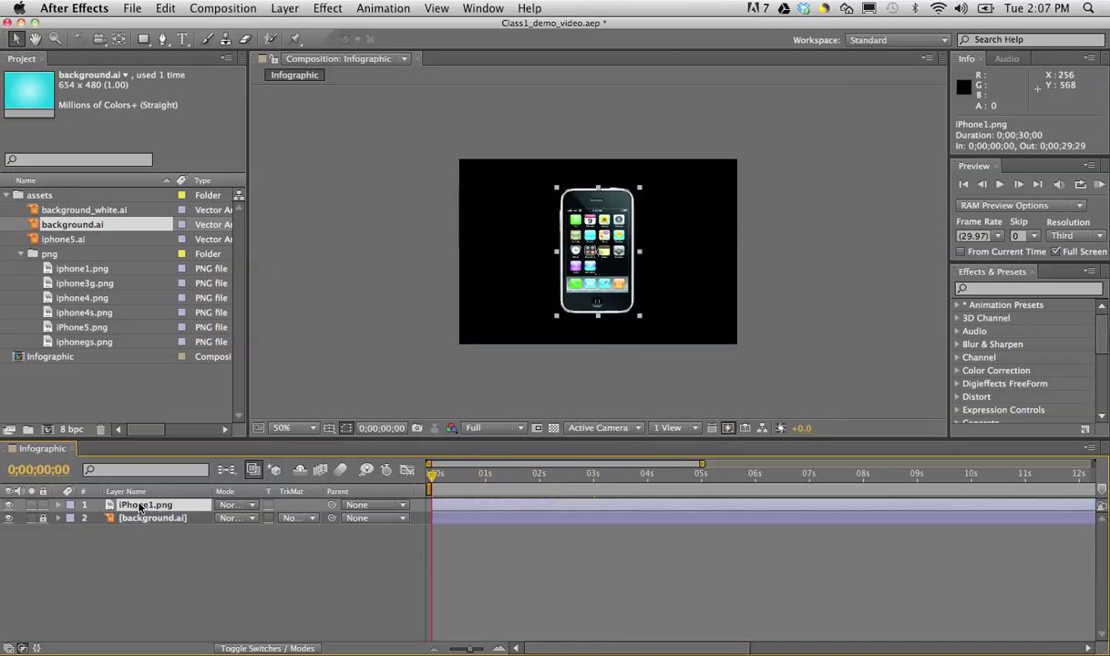
{"action": "left_click", "coordinate": [58, 505]}
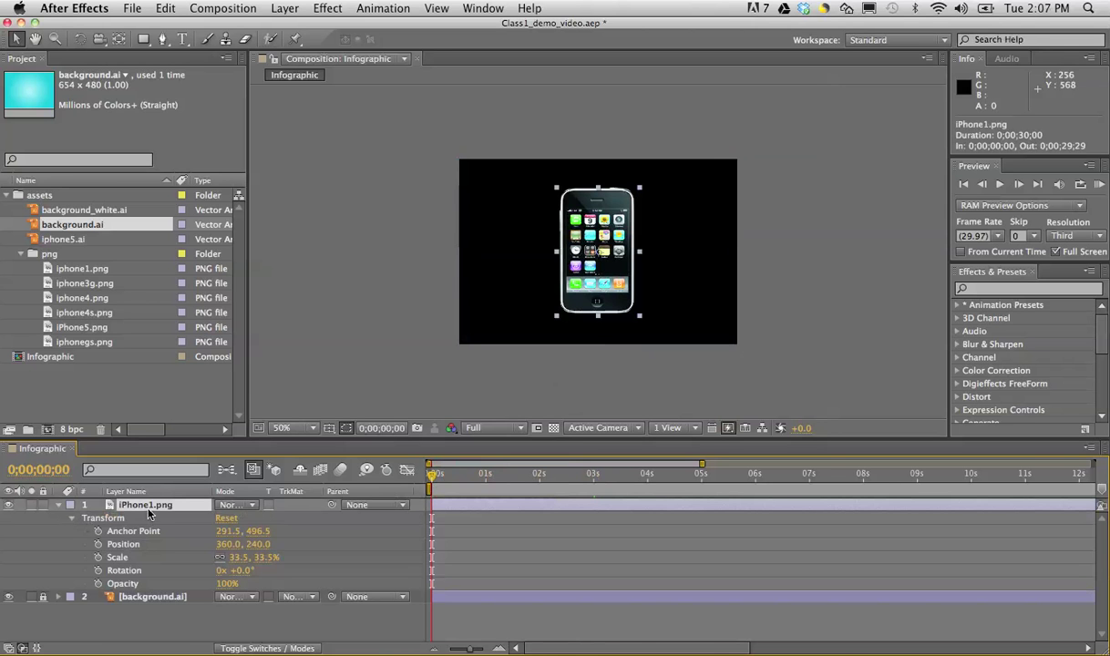
{"action": "key", "text": "t"}
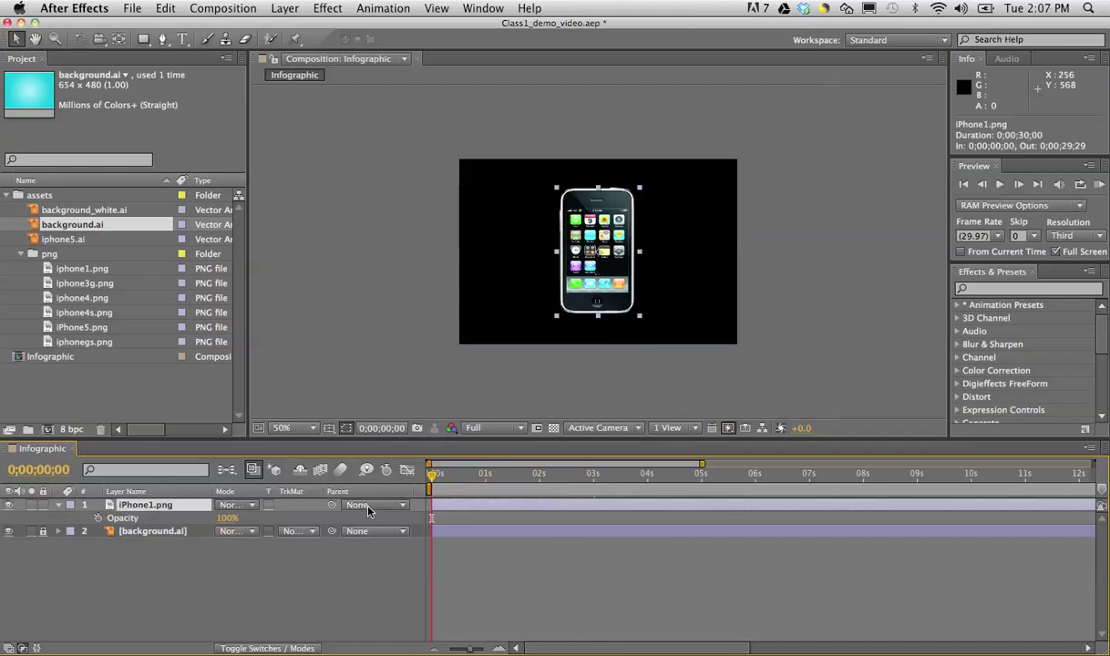
{"action": "left_click_drag", "start_coordinate": [430, 473], "coordinate": [635, 477]}
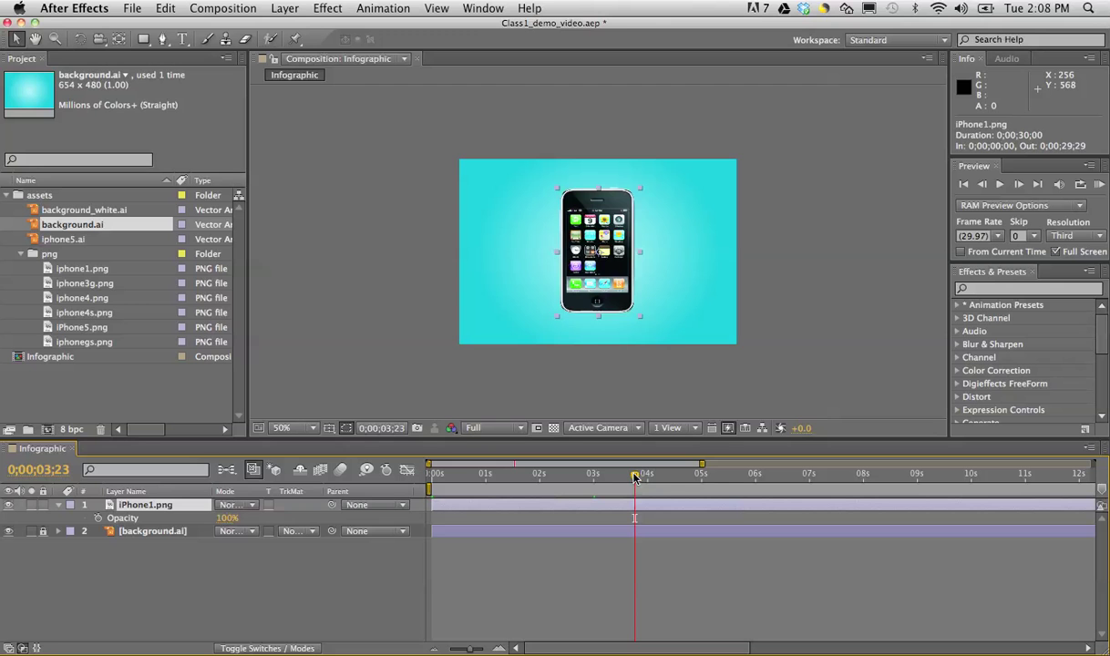
Keyframe iPhone1.png Opacity at 100% at 0 s and 20% at 3 s, then scrub to preview.
{"action": "left_click_drag", "start_coordinate": [635, 478], "coordinate": [399, 483]}
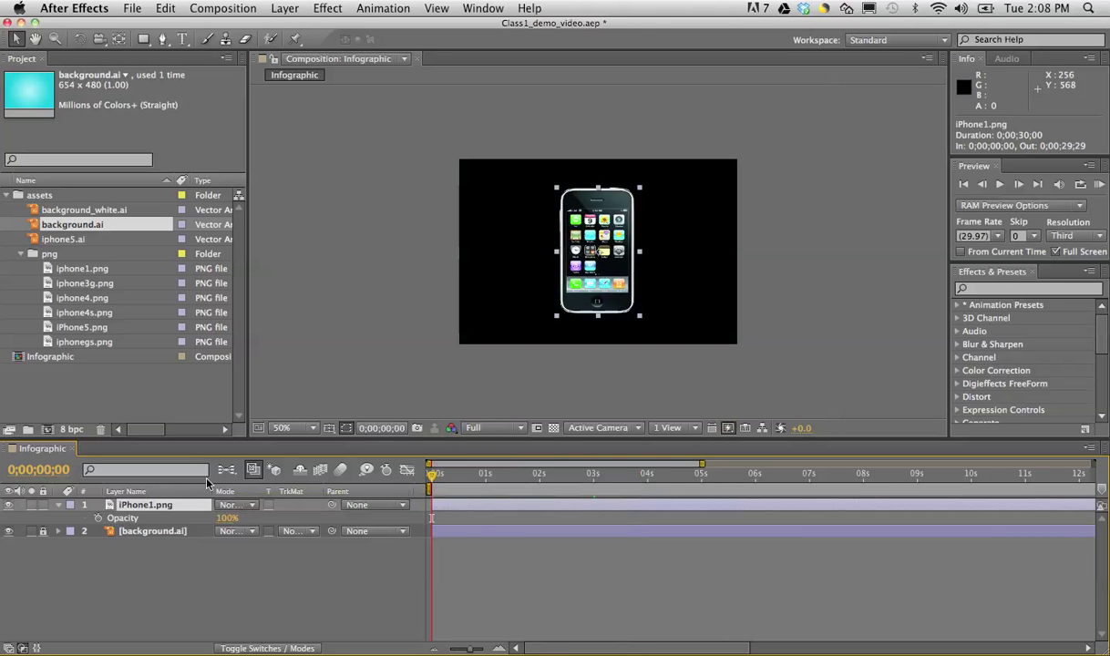
{"action": "left_click", "coordinate": [97, 518]}
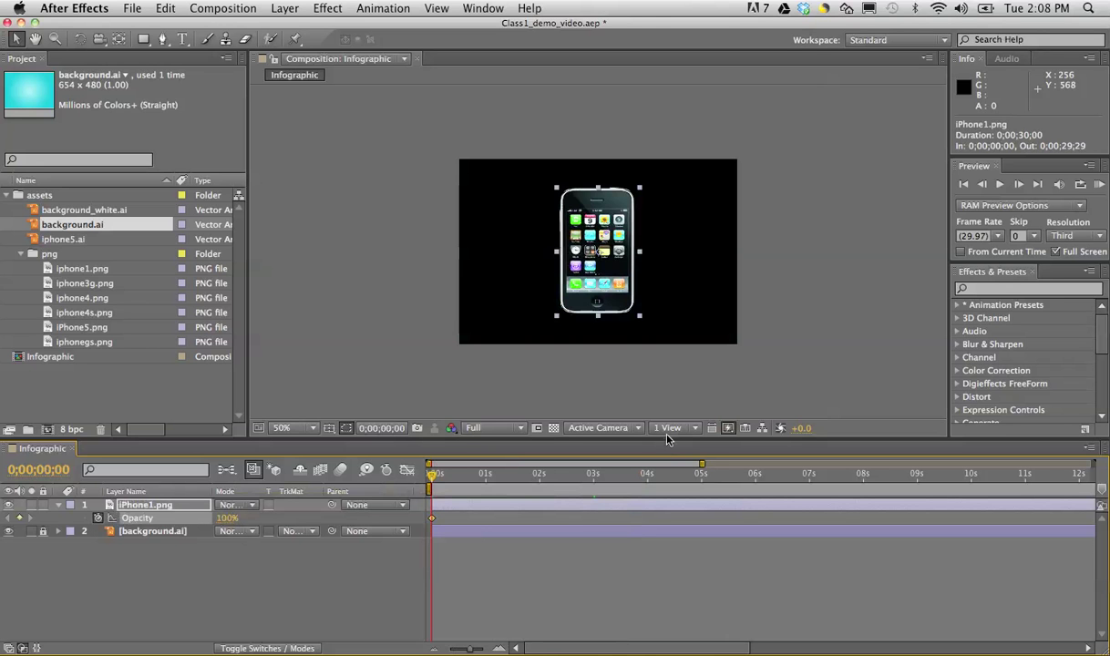
{"action": "left_click", "coordinate": [381, 427]}
{"action": "left_click", "coordinate": [738, 175]}
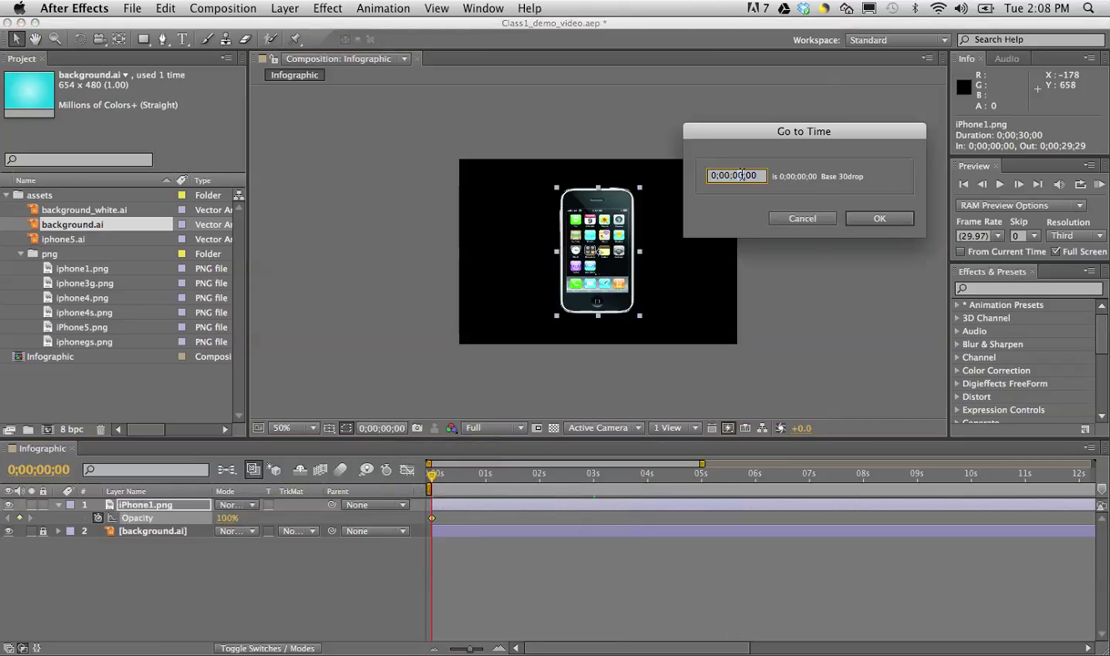
{"action": "type", "text": "300"}
{"action": "key", "text": "Return"}
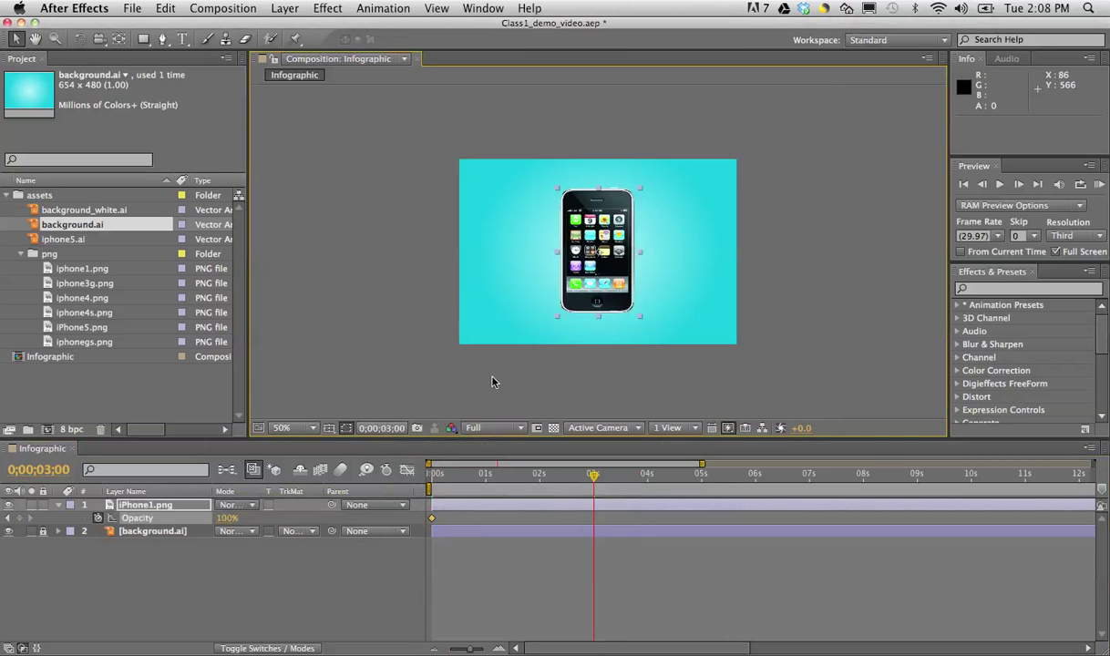
{"action": "left_click", "coordinate": [228, 517]}
{"action": "type", "text": "20"}
{"action": "key", "text": "Return"}
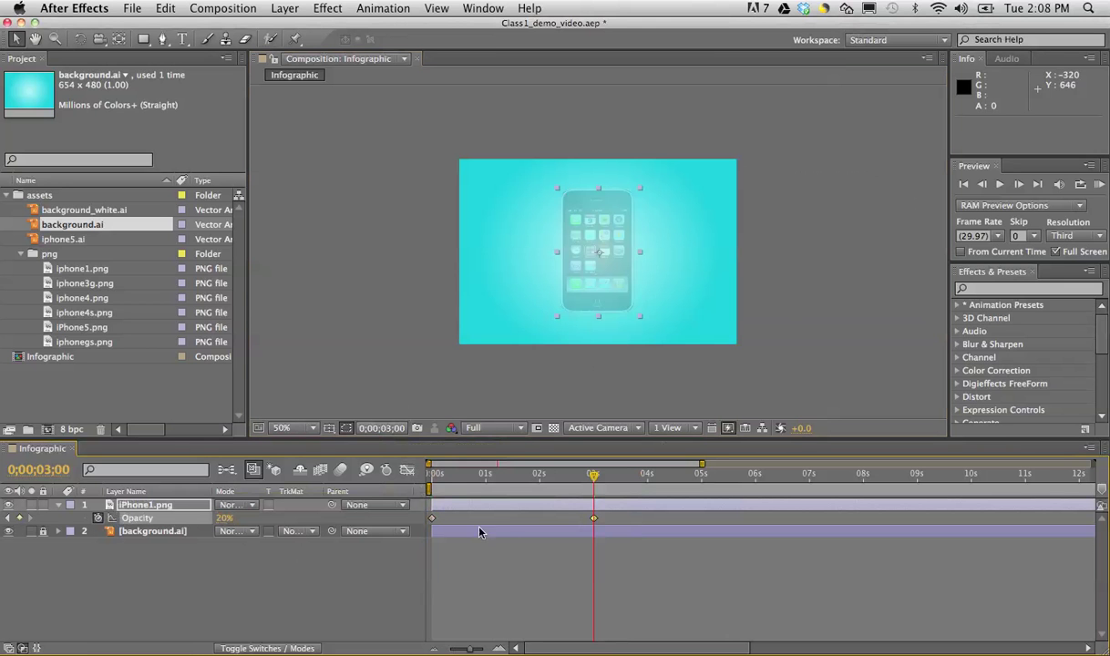
{"action": "left_click_drag", "start_coordinate": [551, 472], "coordinate": [432, 493]}
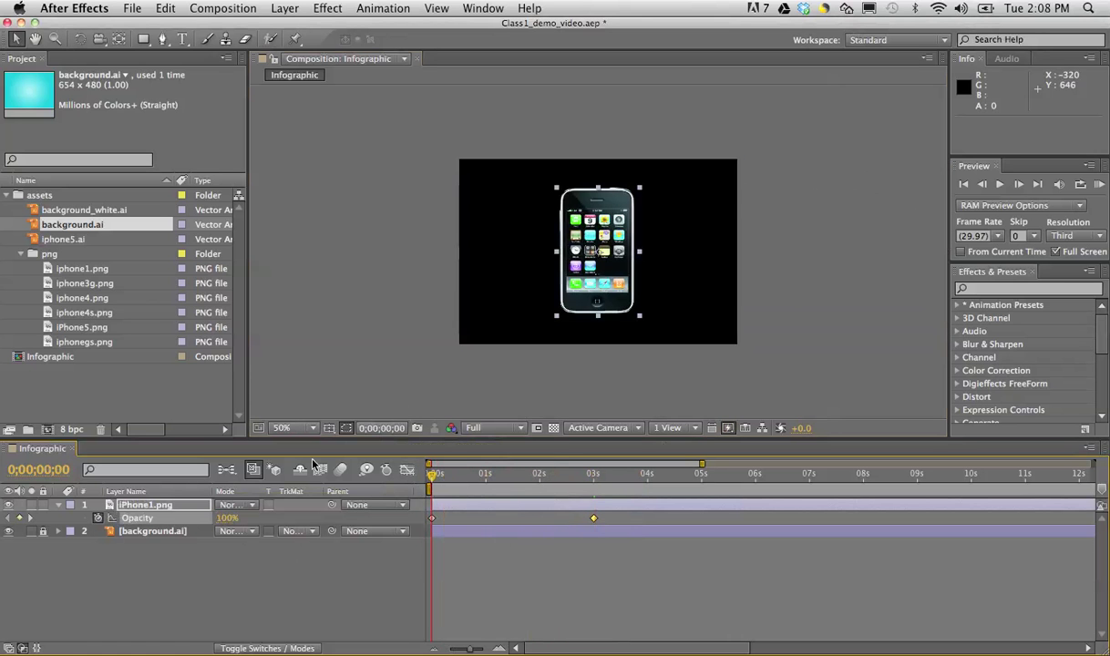